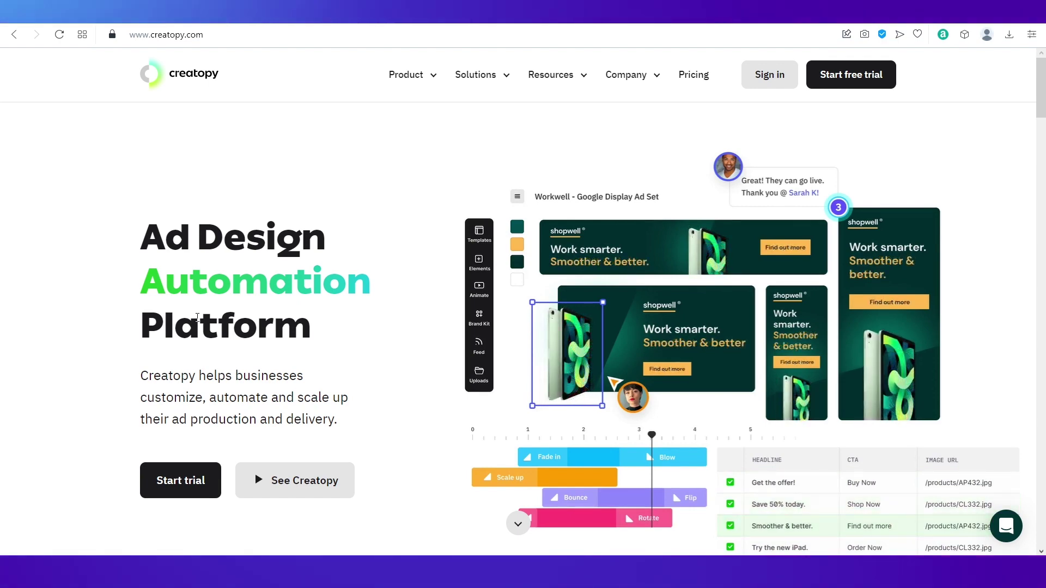
Browse the Creatopy homepage, then start a free trial by signing up with Google
scroll(358, 308, down, 2)
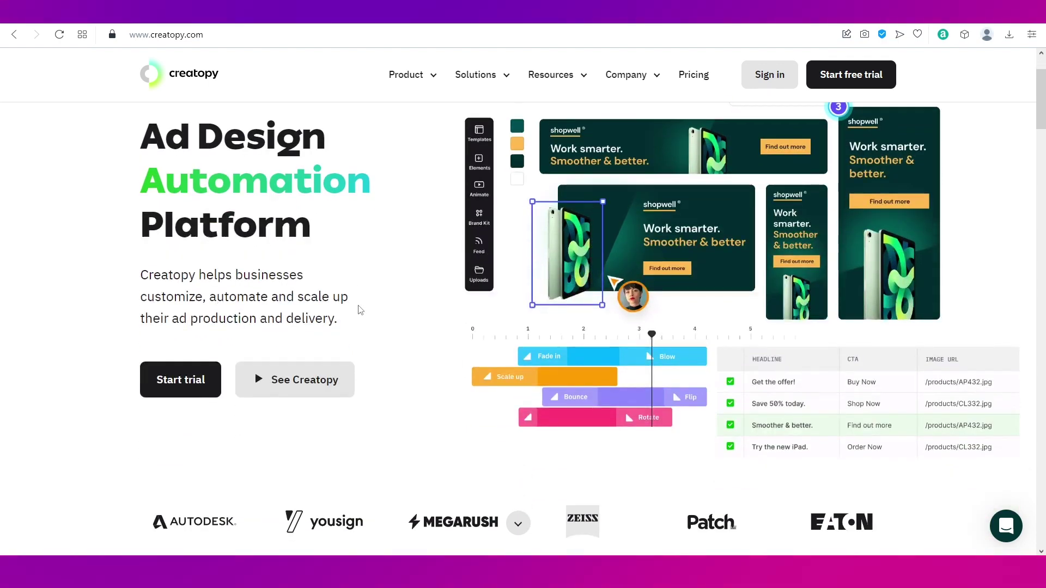
scroll(360, 310, down, 3)
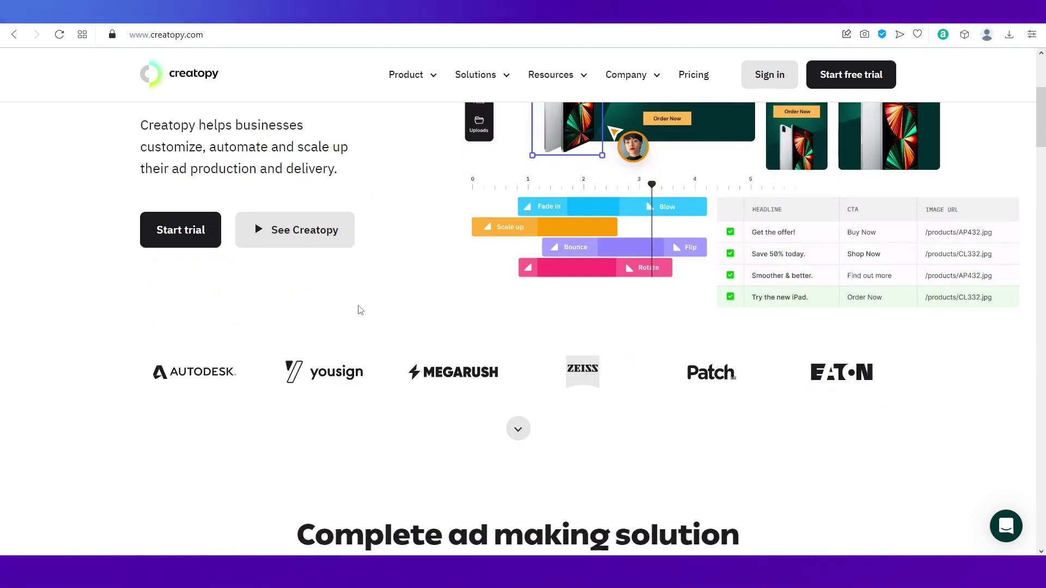
scroll(357, 310, down, 7)
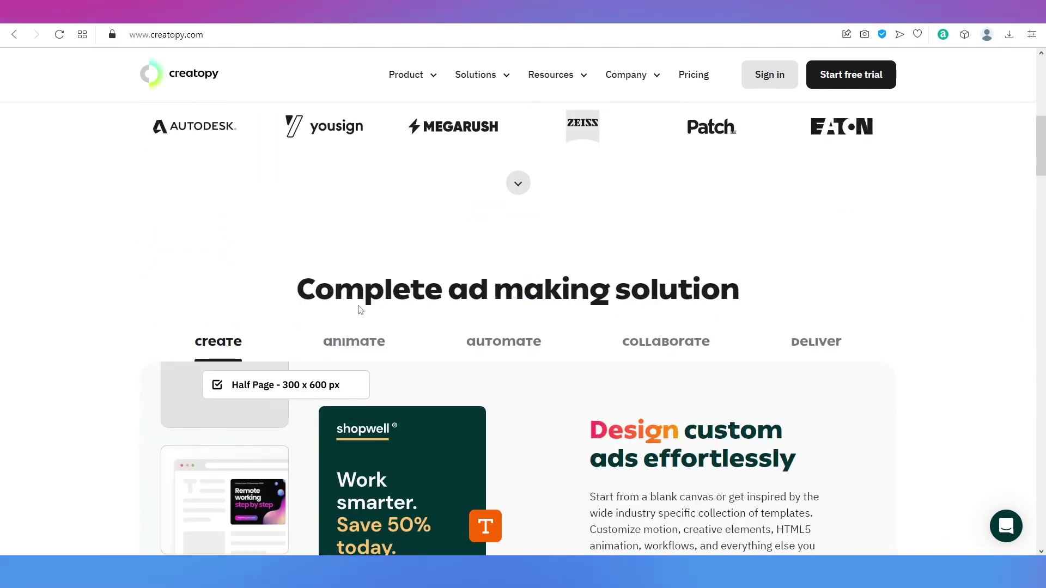
scroll(358, 310, down, 4)
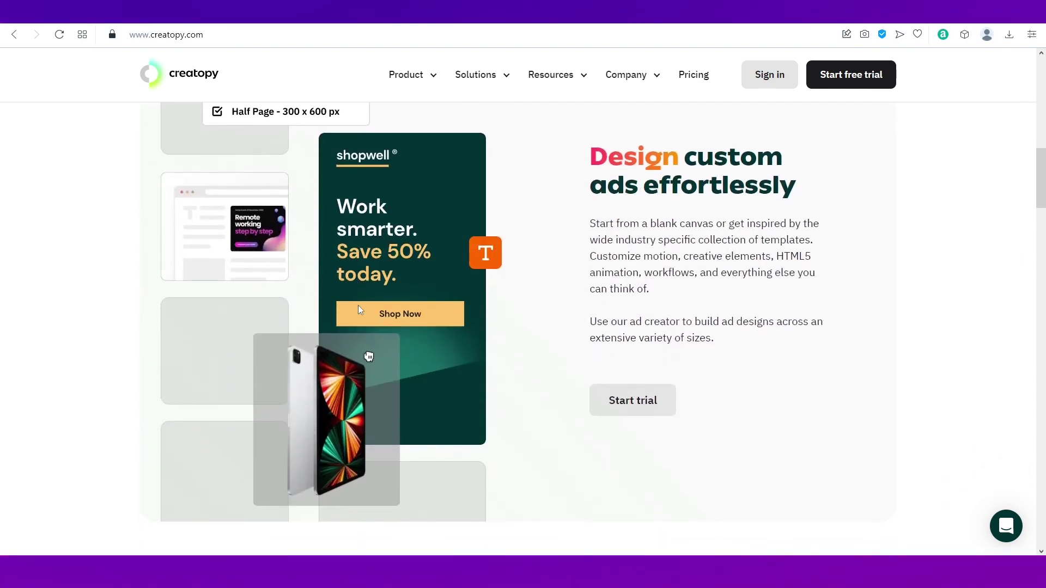
scroll(358, 310, down, 5)
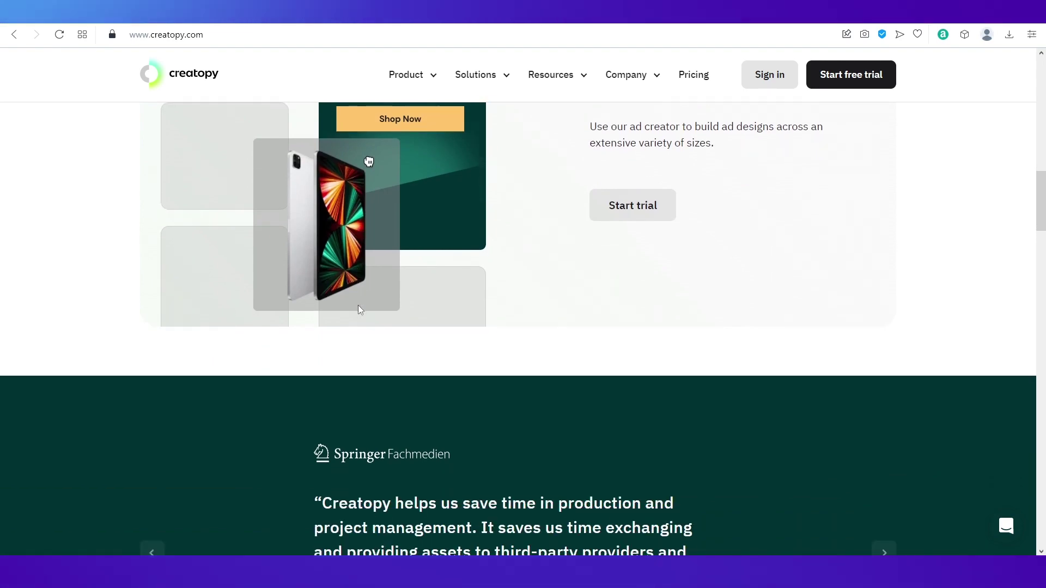
scroll(359, 310, down, 9)
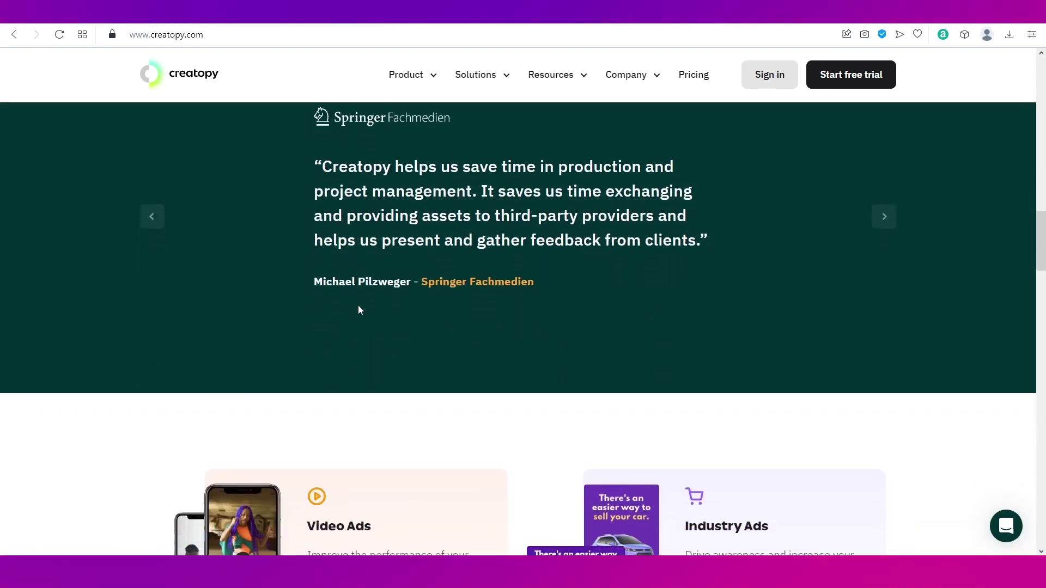
scroll(359, 310, down, 2)
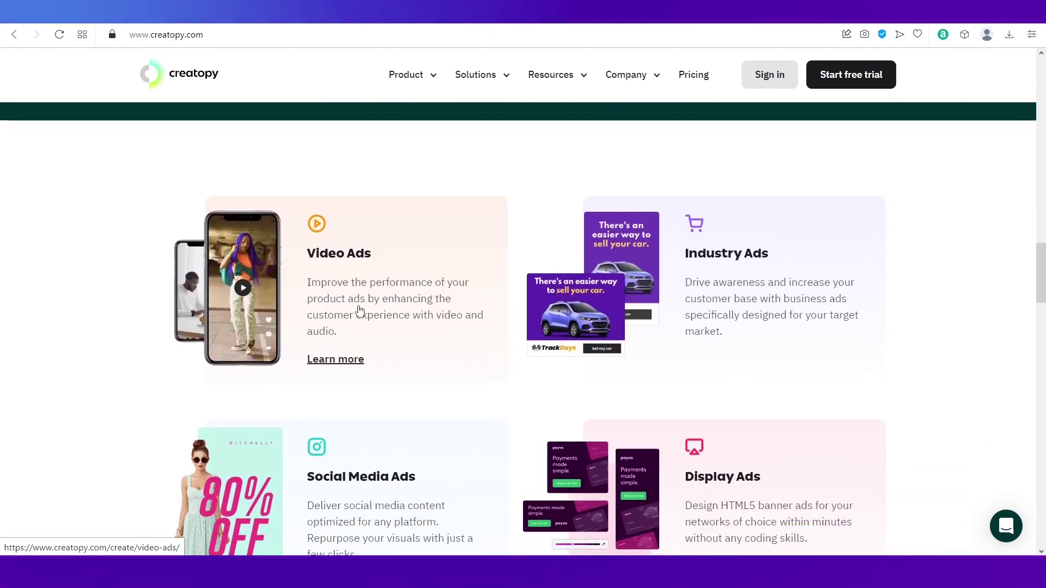
scroll(358, 310, down, 5)
scroll(359, 310, up, 3)
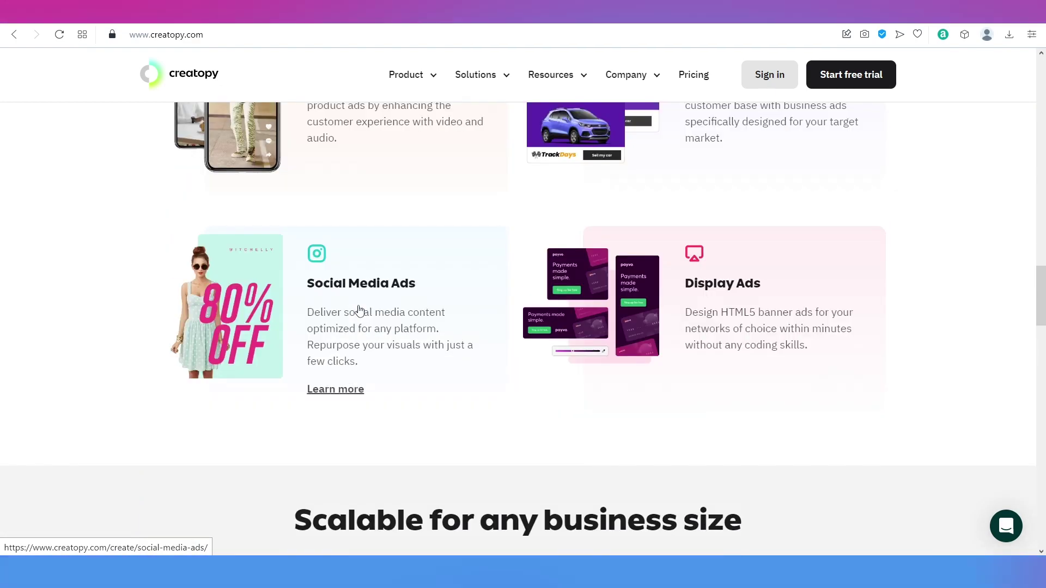
scroll(359, 310, up, 18)
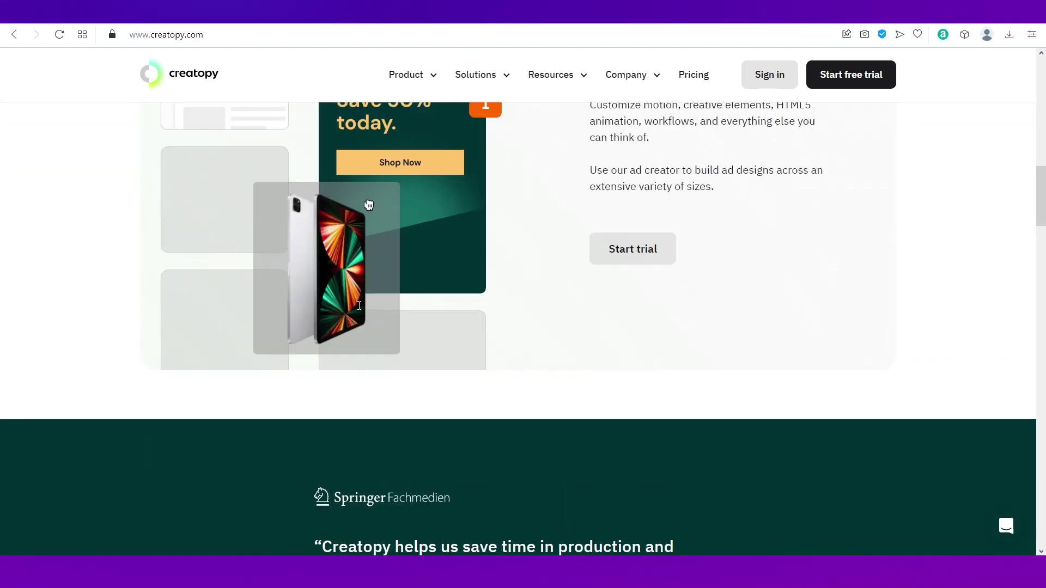
scroll(359, 310, up, 12)
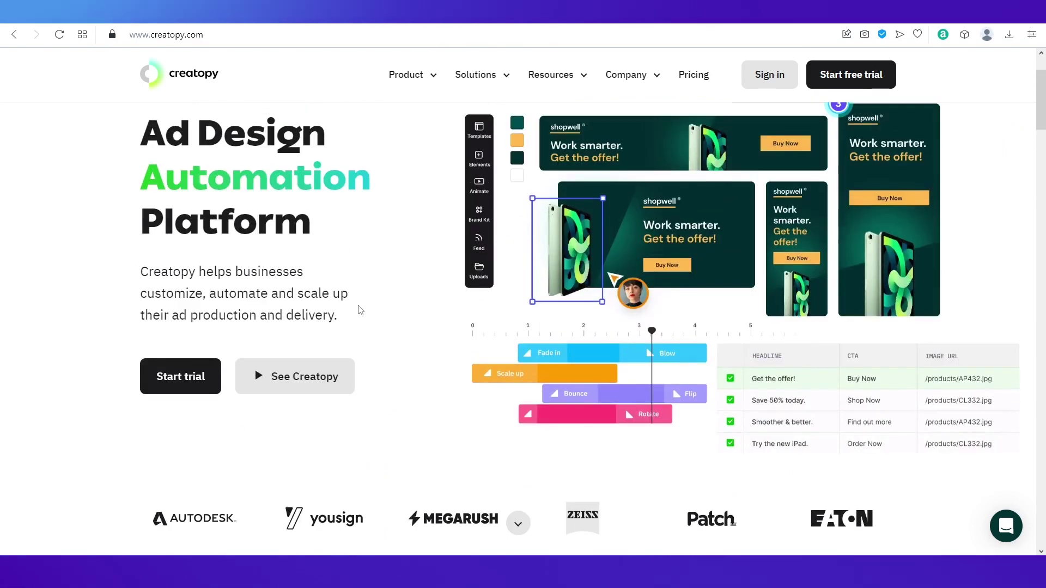
scroll(359, 310, up, 2)
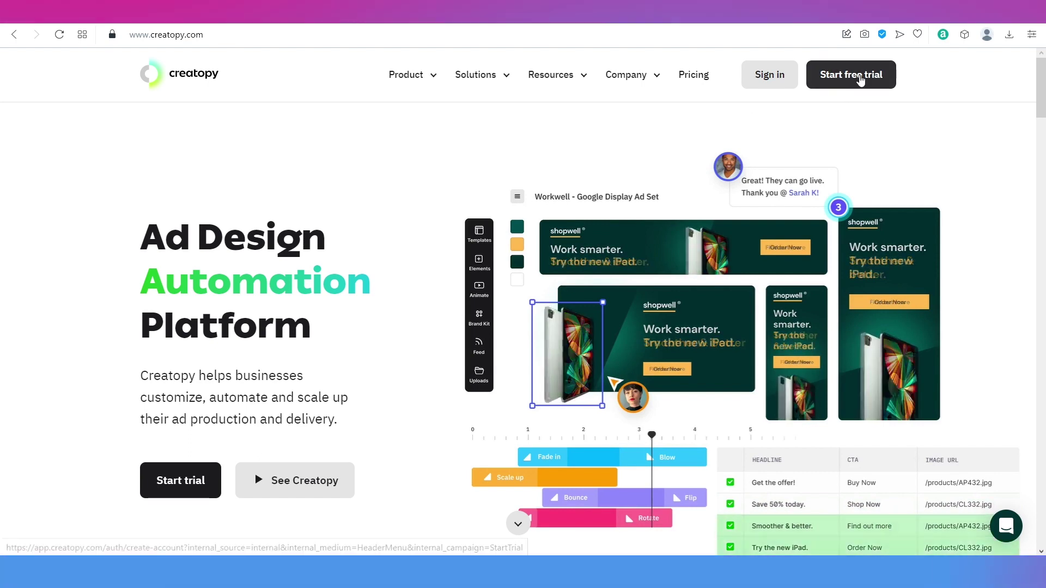
click(860, 77)
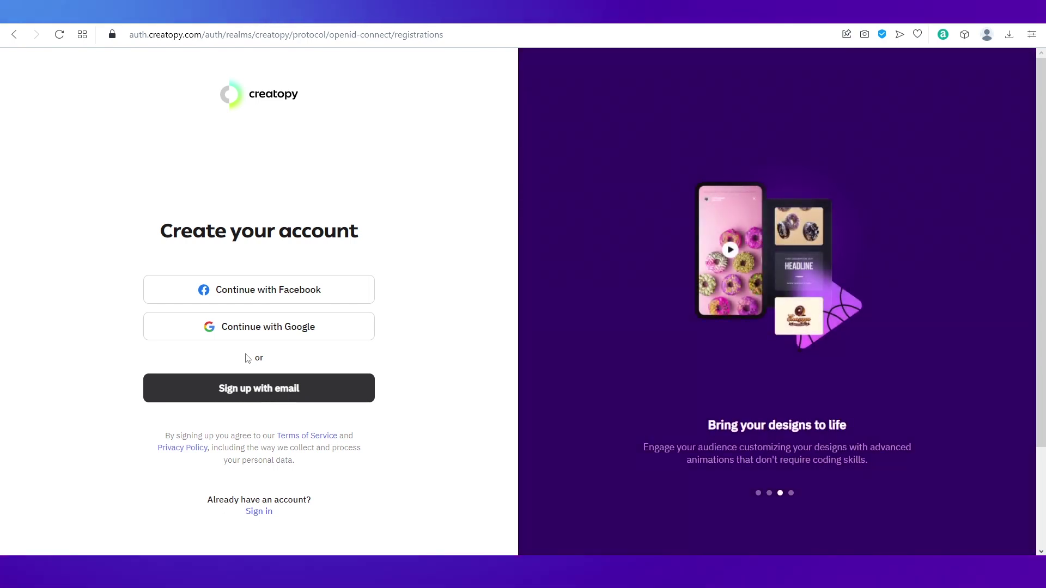
click(251, 337)
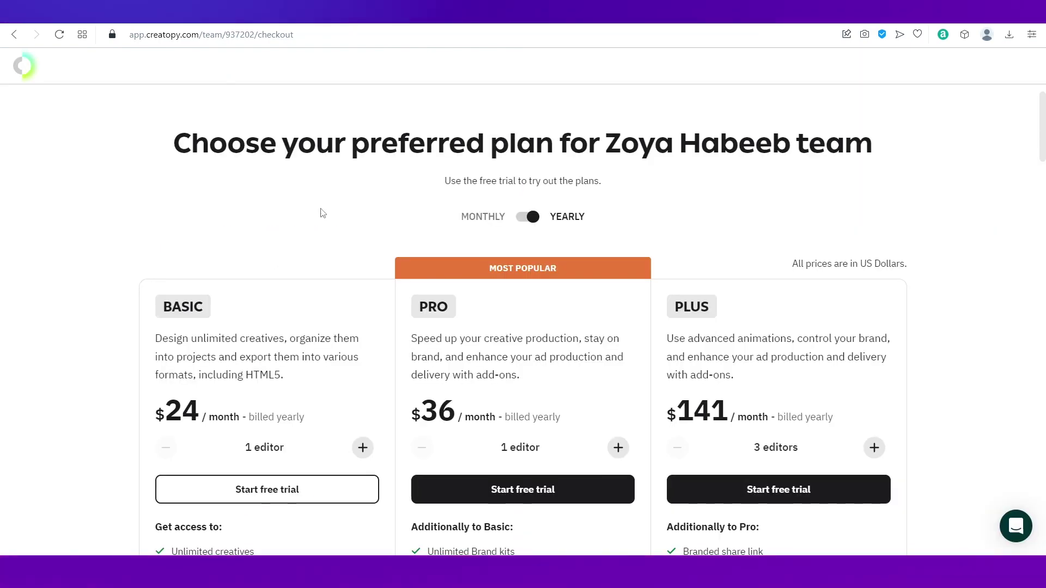
Start the free trial on the BASIC plan
scroll(370, 230, down, 3)
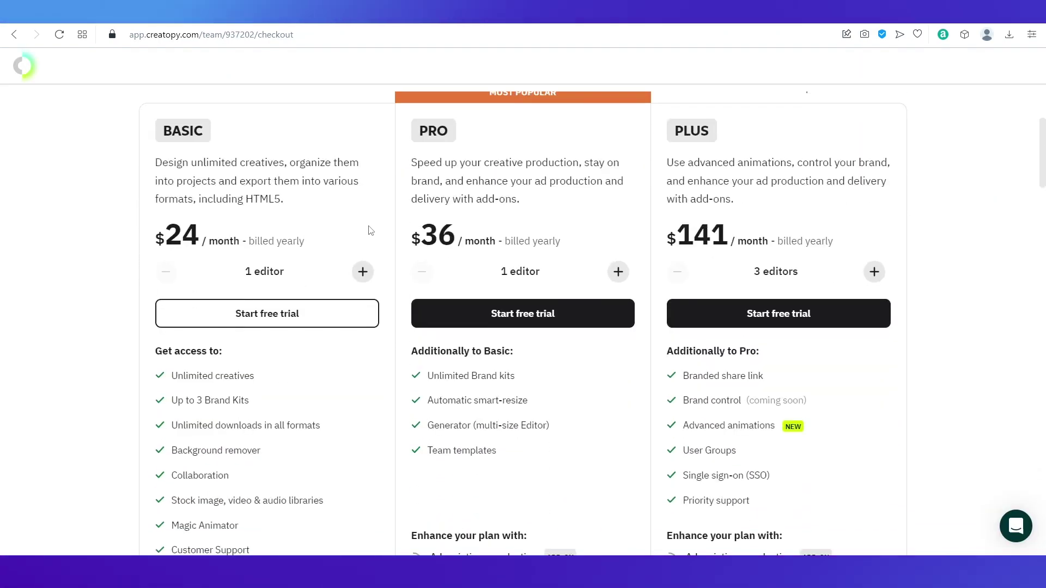
scroll(371, 231, up, 3)
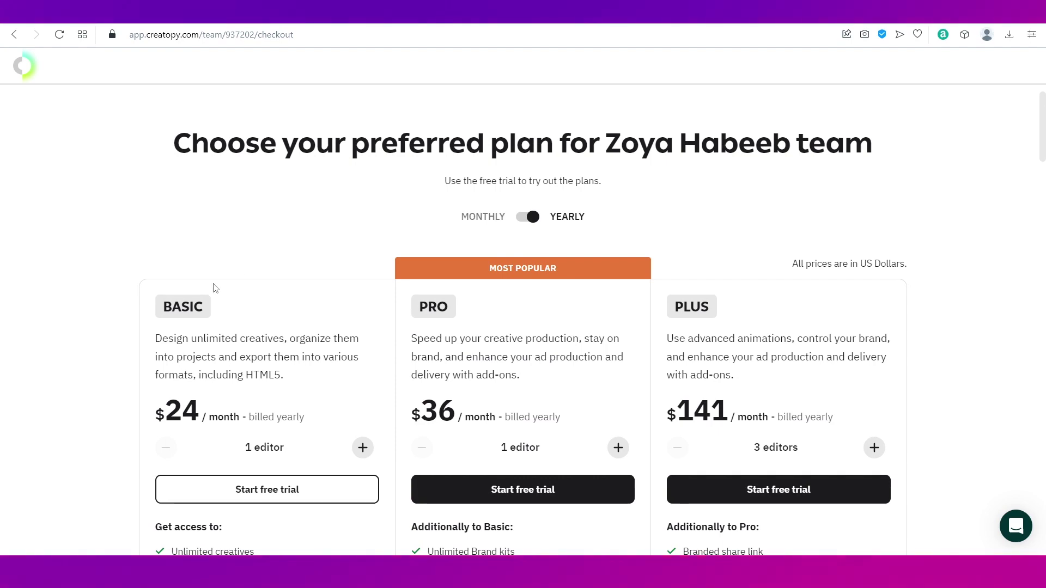
click(267, 488)
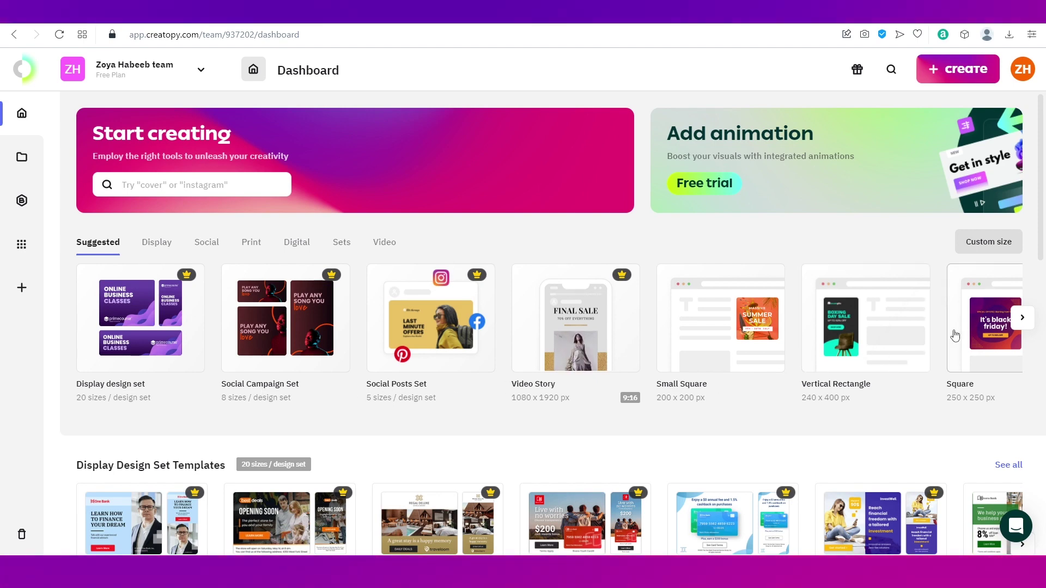
click(1020, 319)
click(1020, 319)
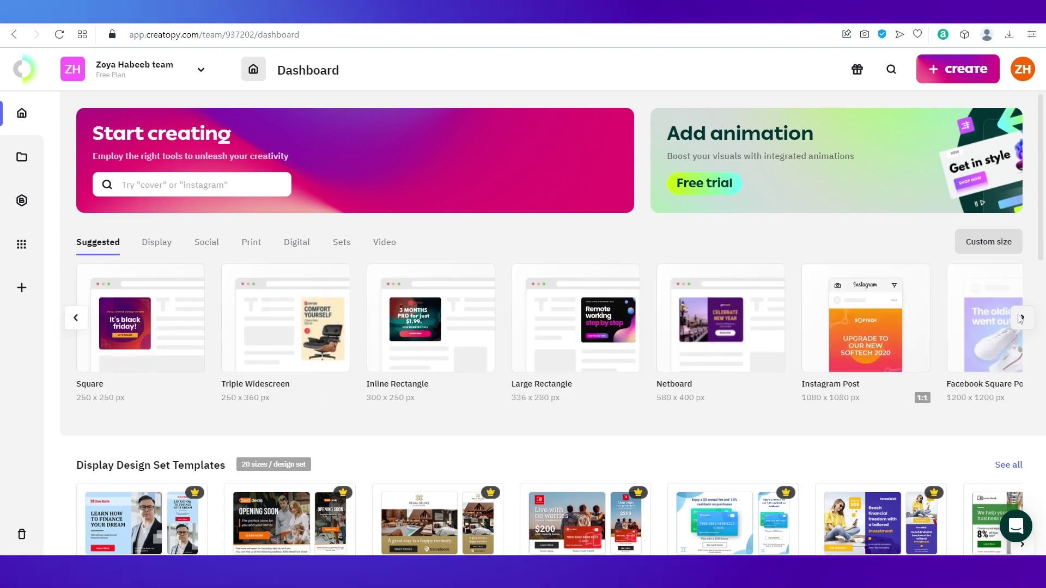
scroll(639, 358, down, 4)
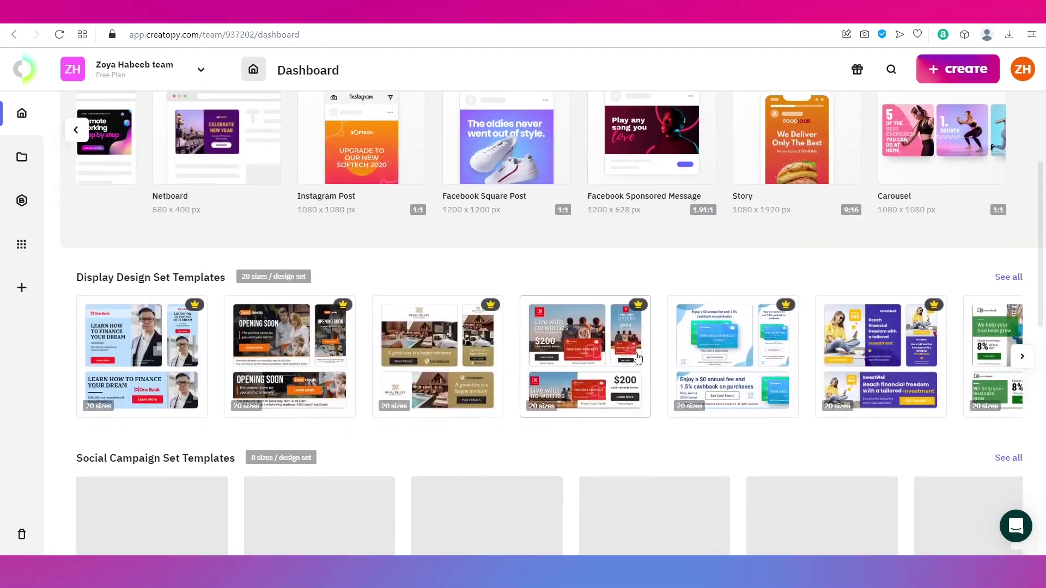
scroll(638, 358, down, 3)
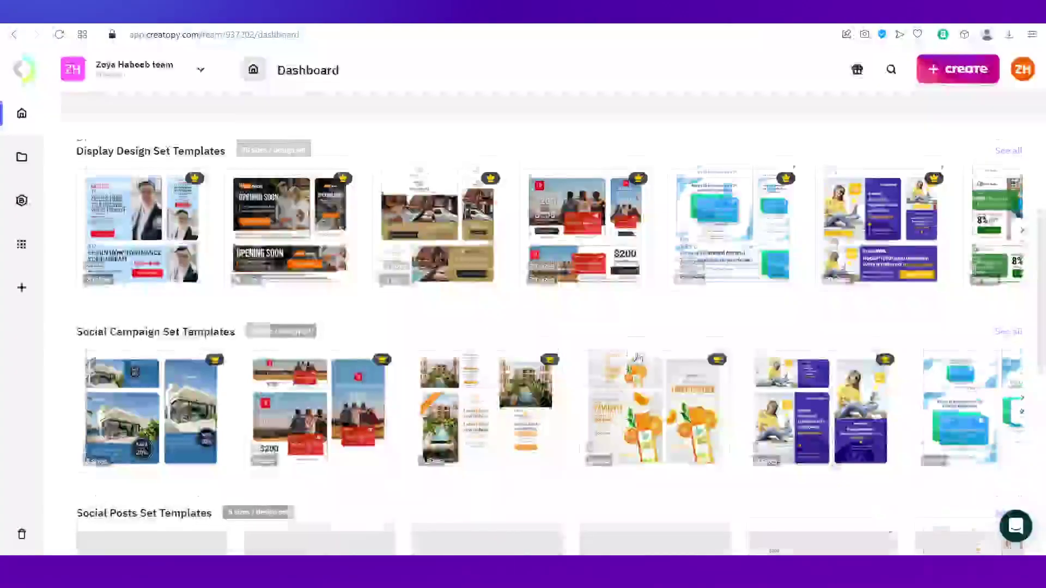
scroll(638, 358, up, 6)
scroll(639, 357, up, 2)
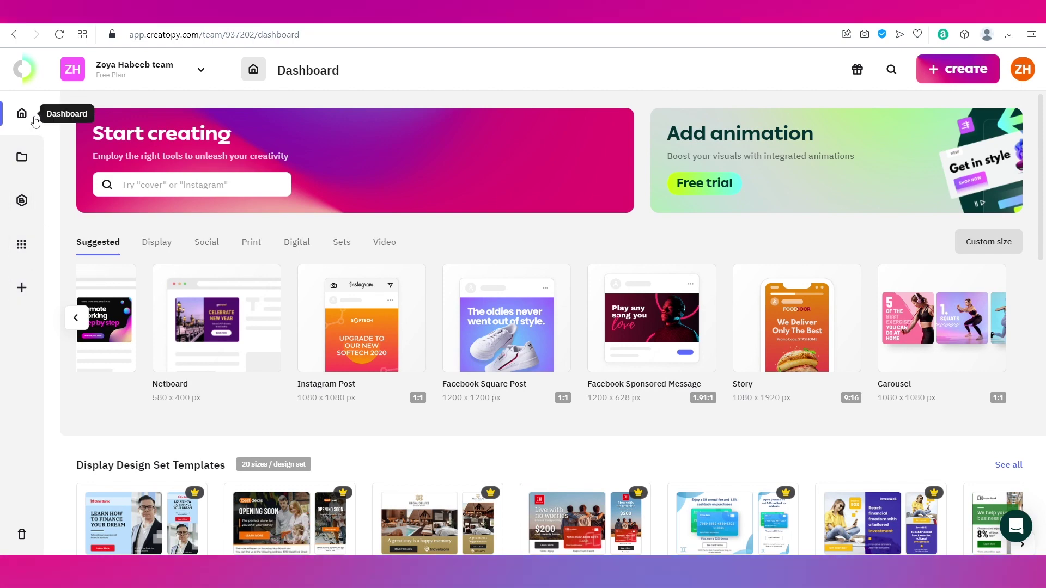
click(26, 158)
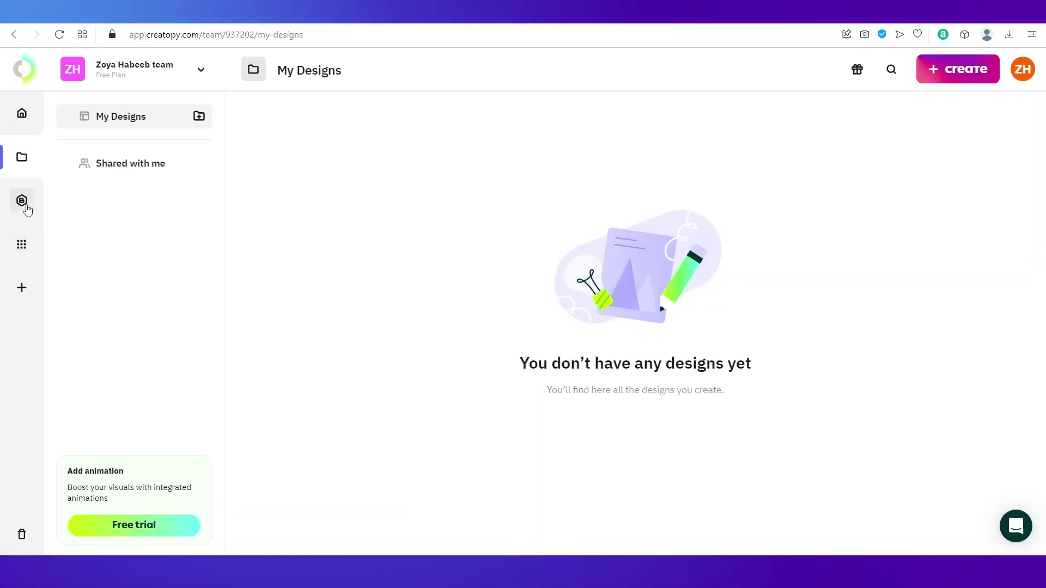
click(26, 209)
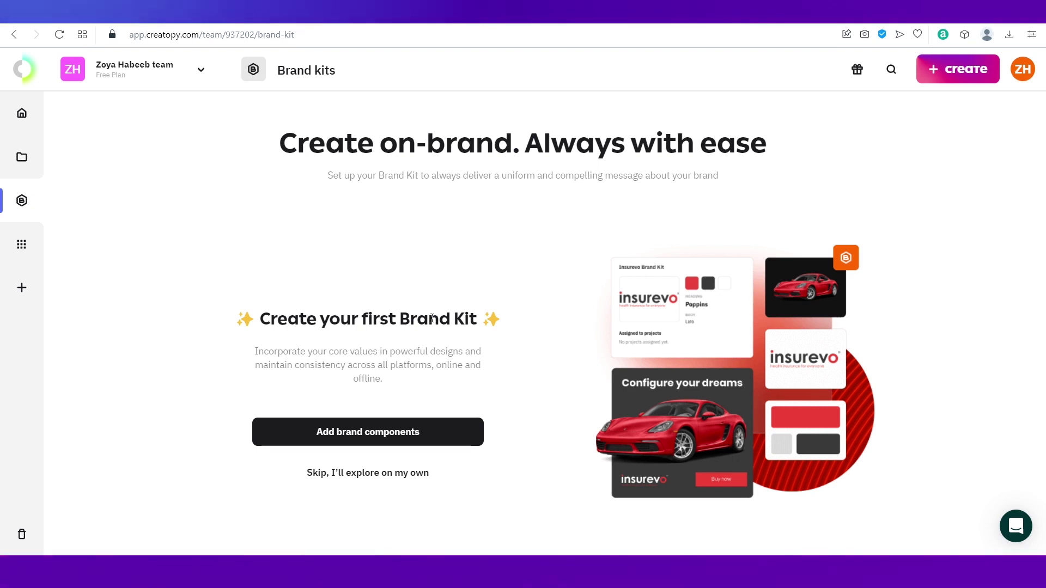
click(21, 245)
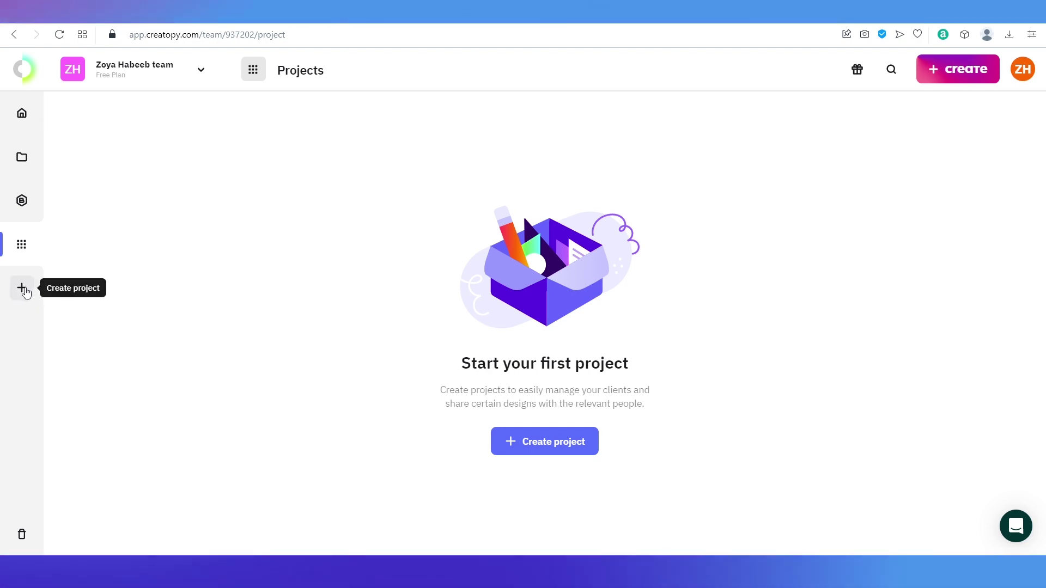
click(25, 121)
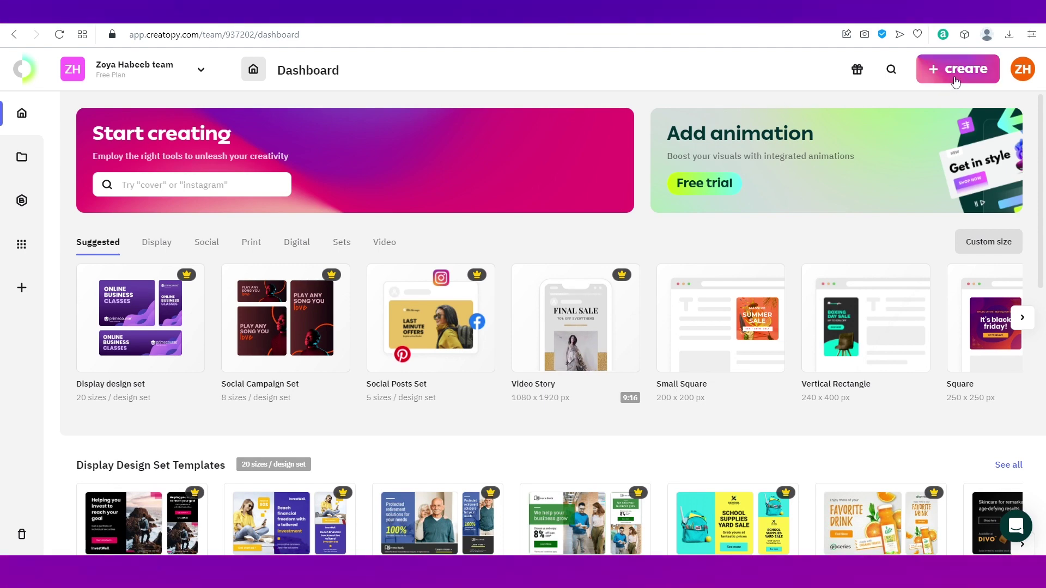
Create a new blank custom-size design of 12 × 12 inches
click(955, 81)
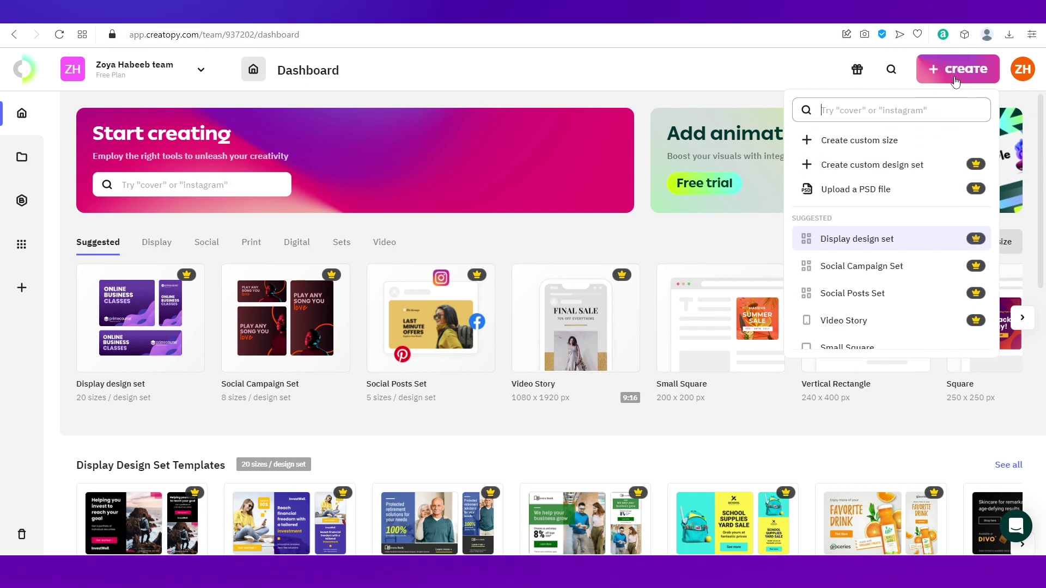
click(844, 143)
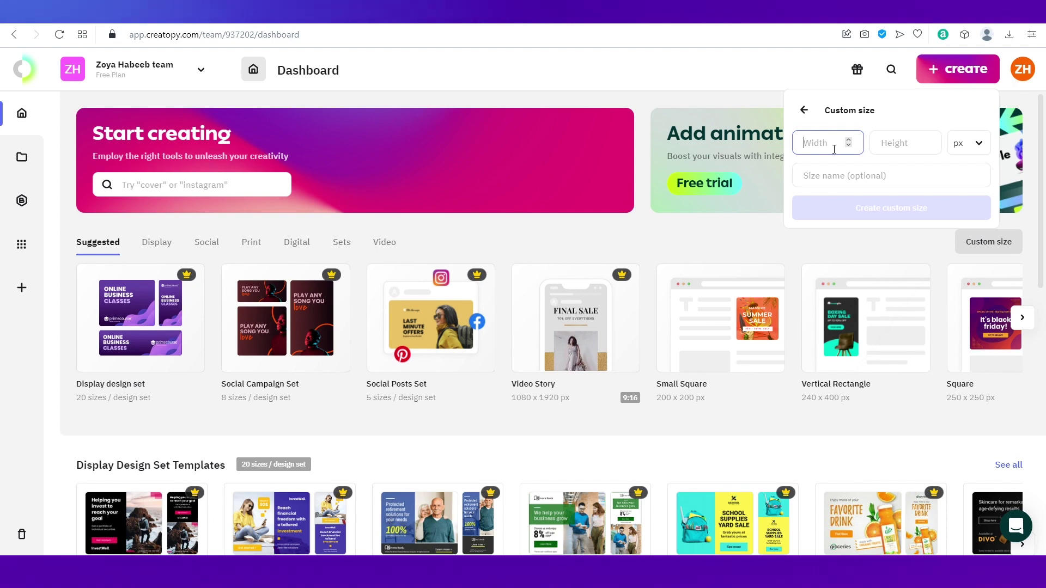
text(12)
click(883, 145)
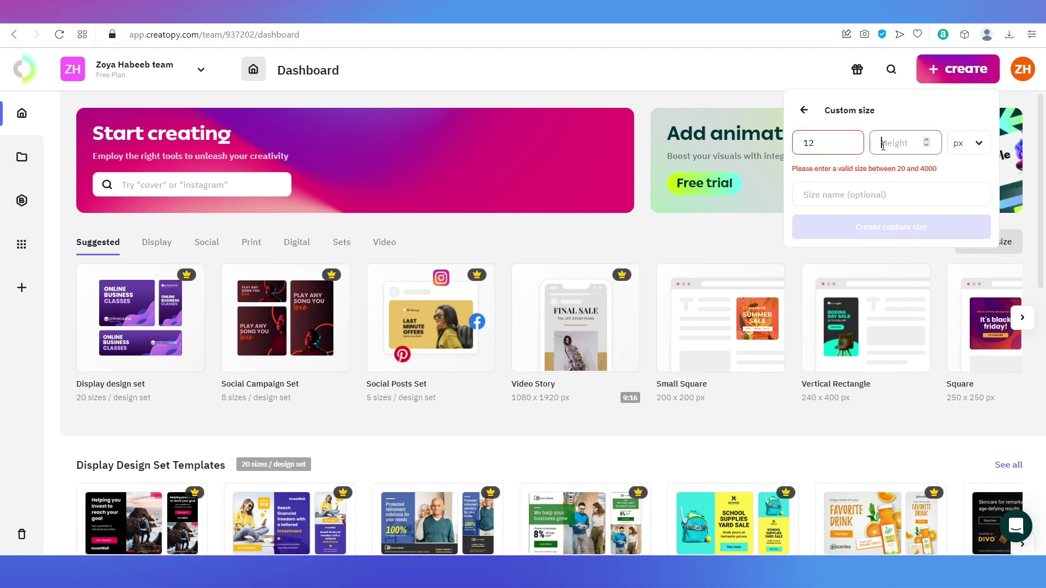
text(12)
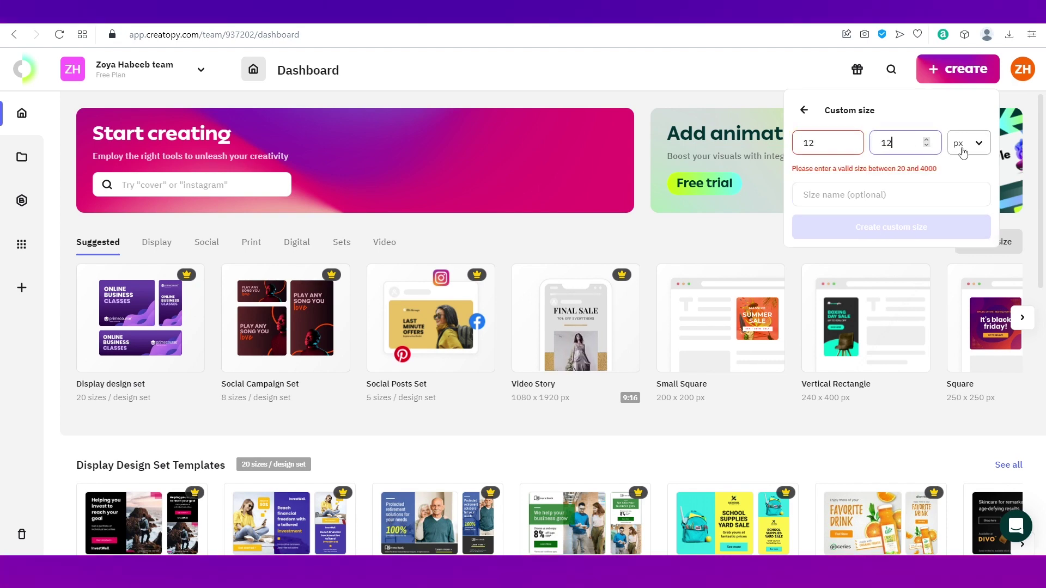
click(808, 143)
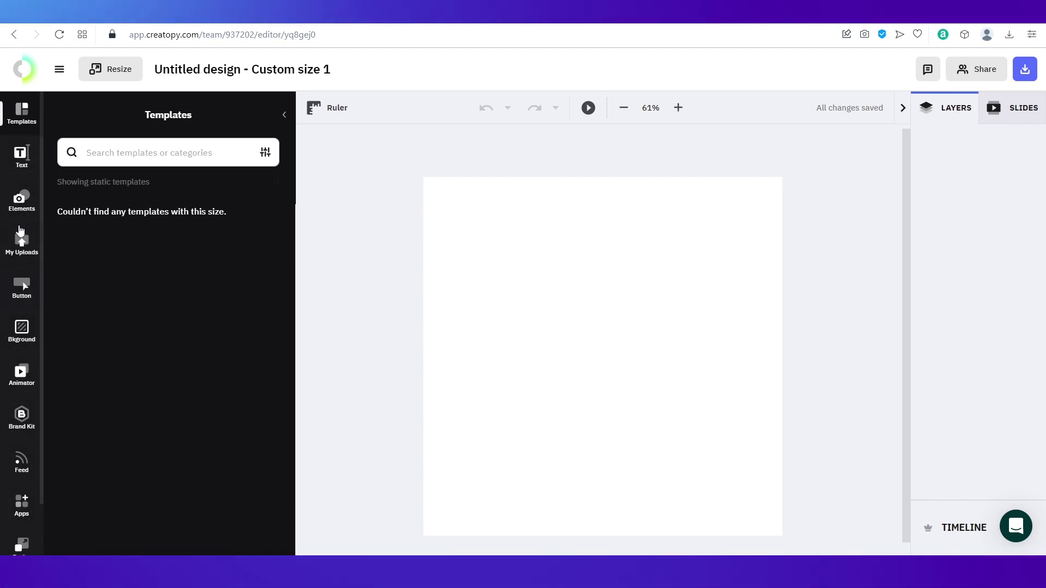
Collapse the Templates panel and reopen it beside the blank canvas
scroll(17, 180, down, 2)
scroll(16, 179, up, 2)
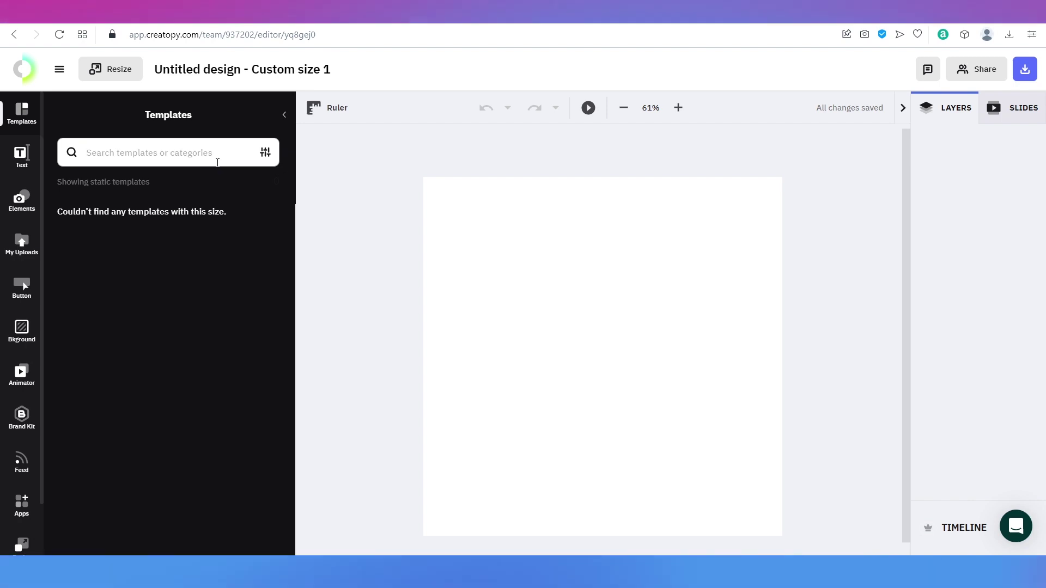
click(281, 113)
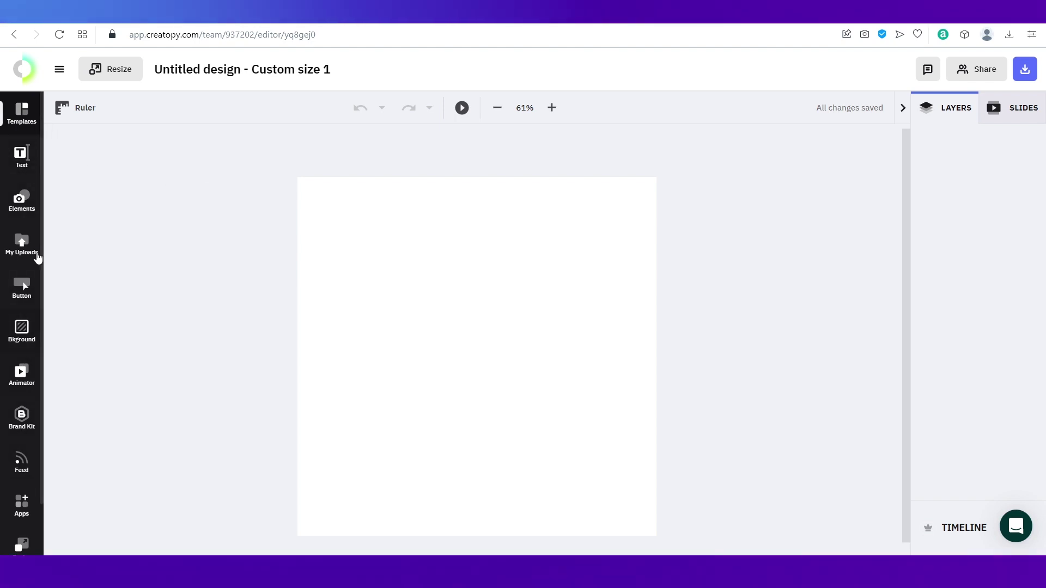
click(27, 117)
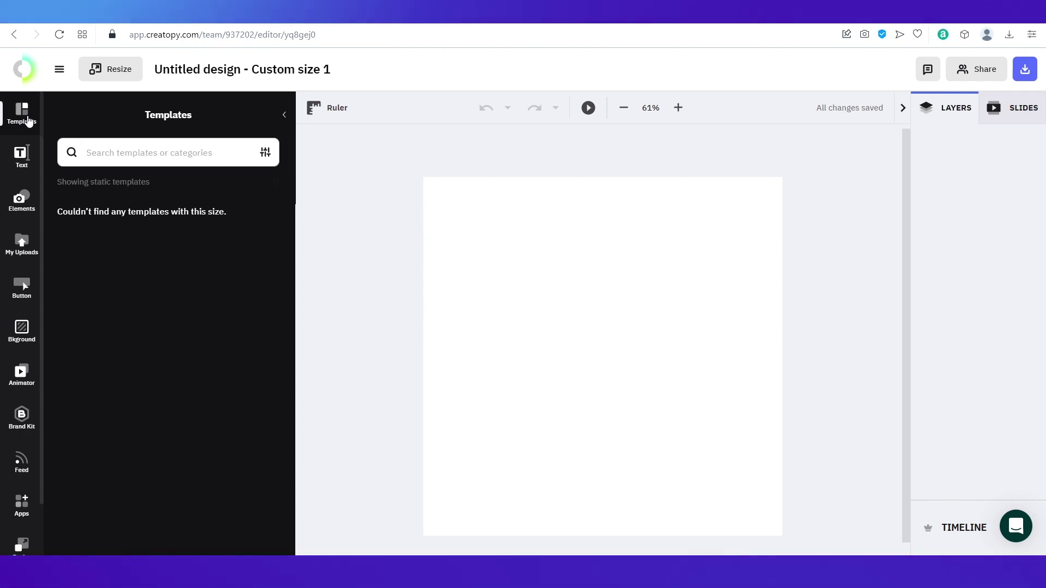
Check the still-empty Brand Kit, then go to the Elements stock photo library
click(22, 417)
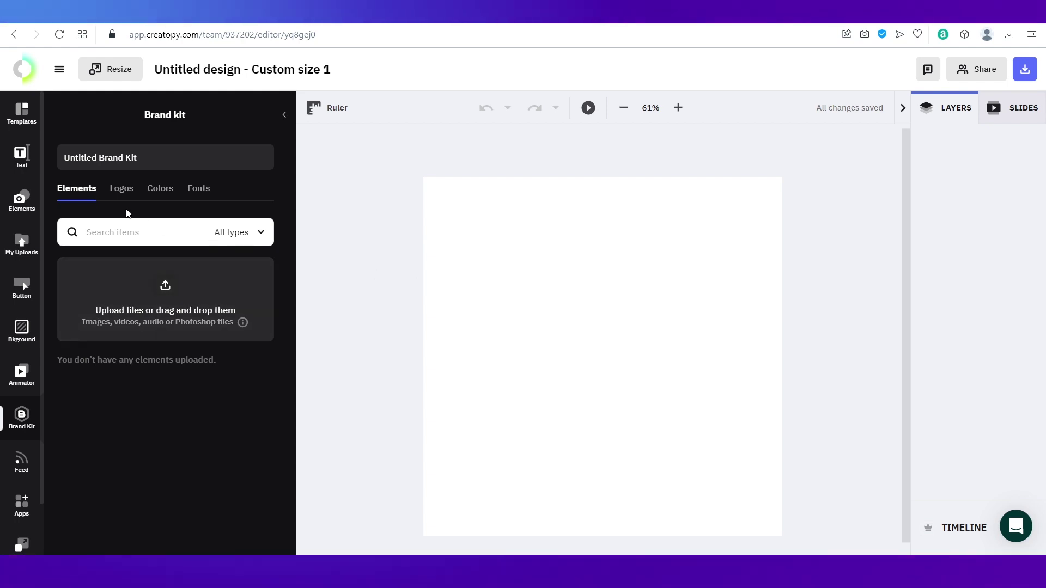
click(22, 202)
click(156, 236)
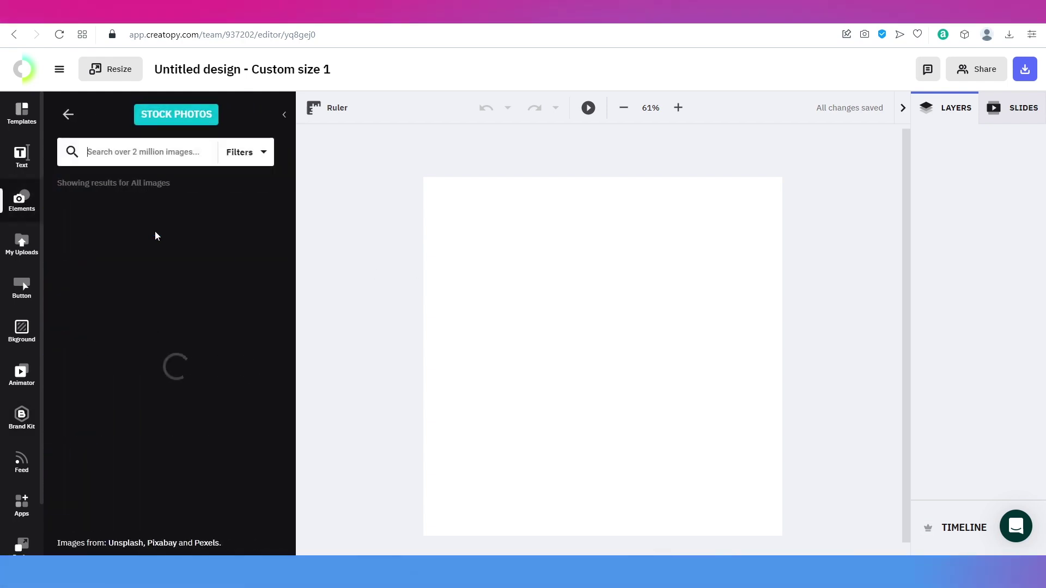
Search stock photos for 'fashion model' and place the black-and-white cap photo right of centre
click(151, 151)
text(fashion )
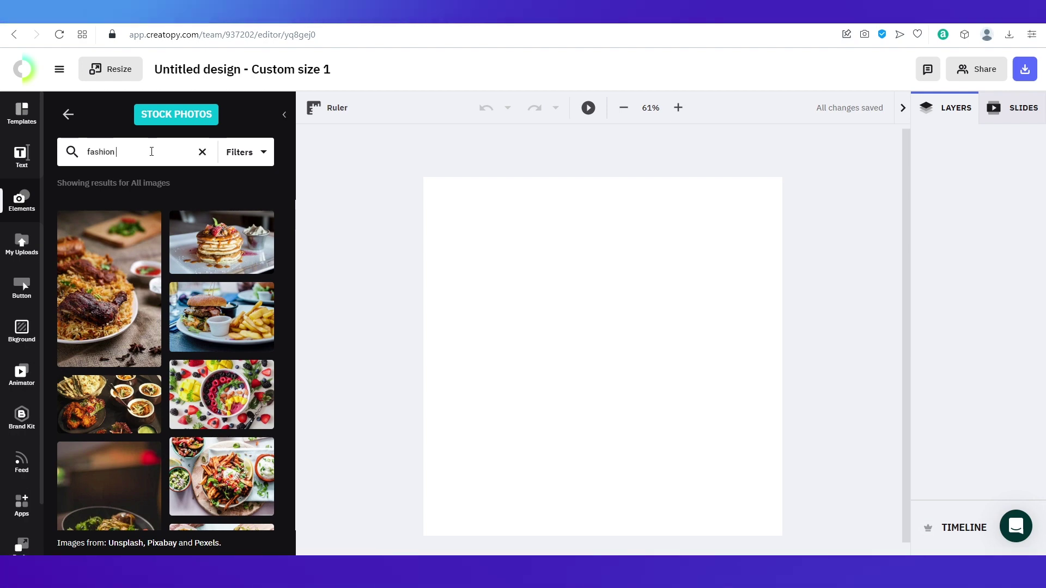
text(model)
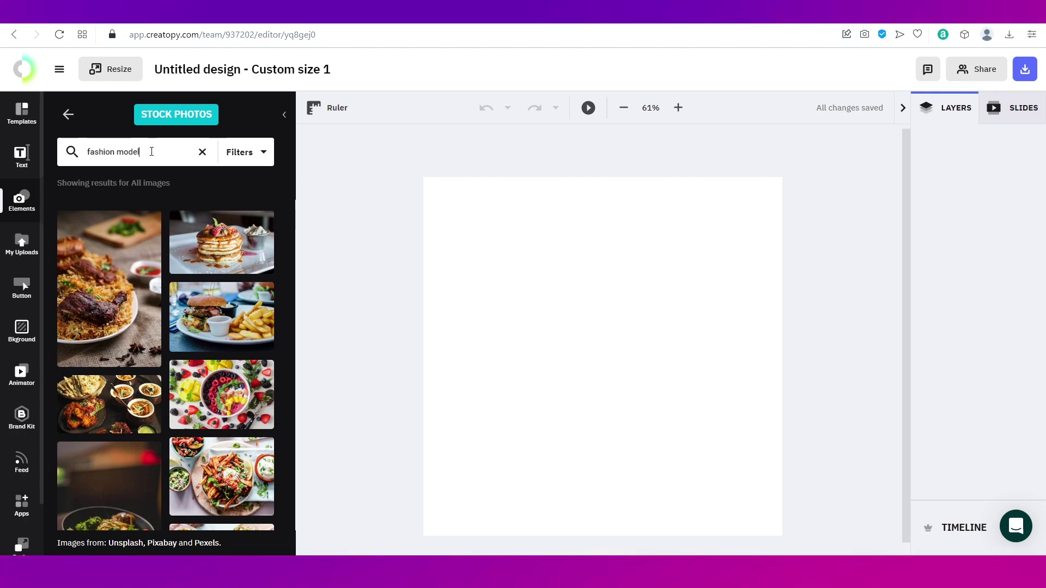
key(Return)
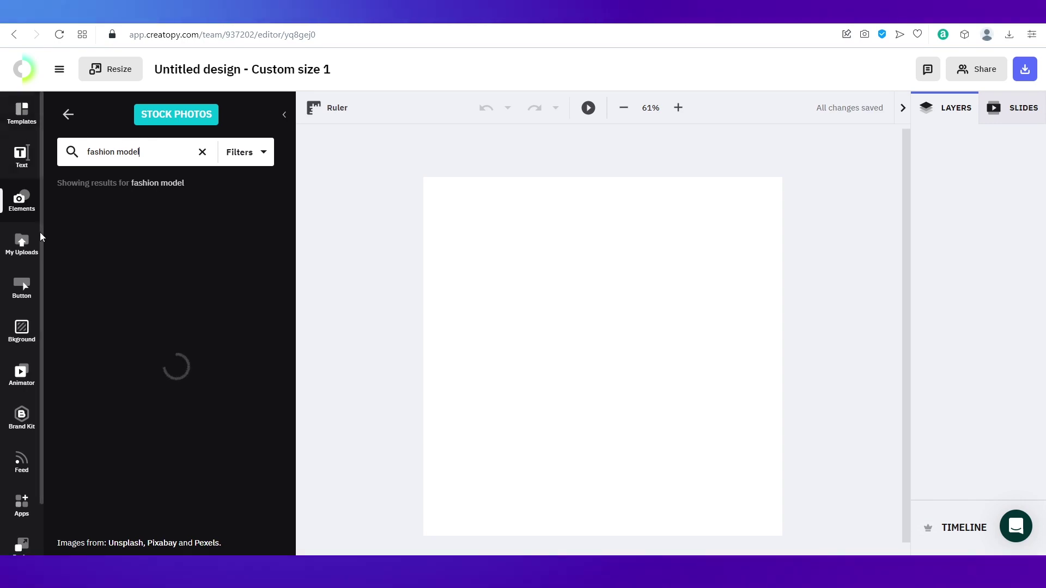
scroll(238, 392, down, 2)
scroll(238, 392, down, 10)
scroll(238, 393, down, 5)
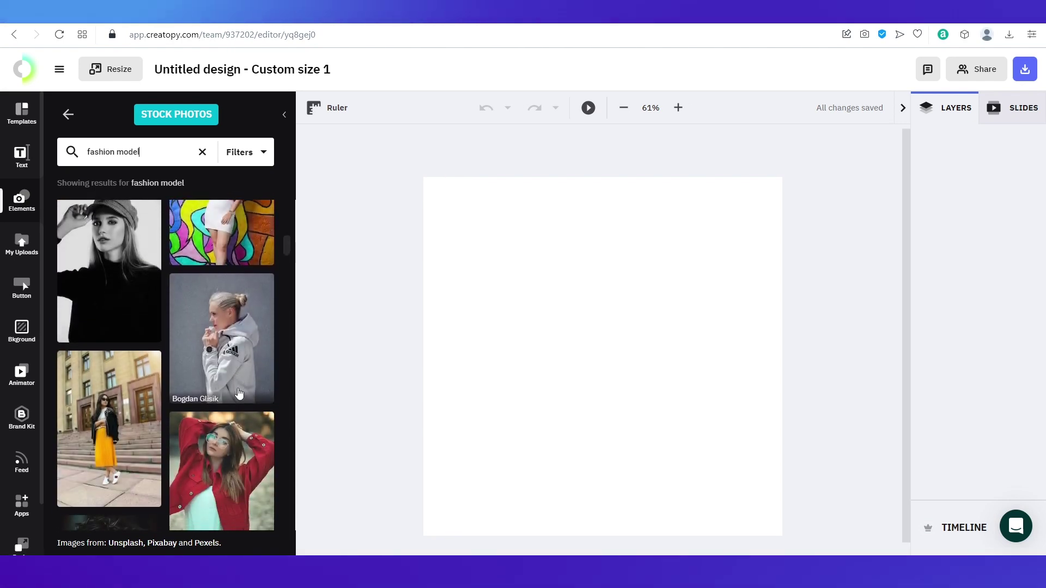
click(130, 316)
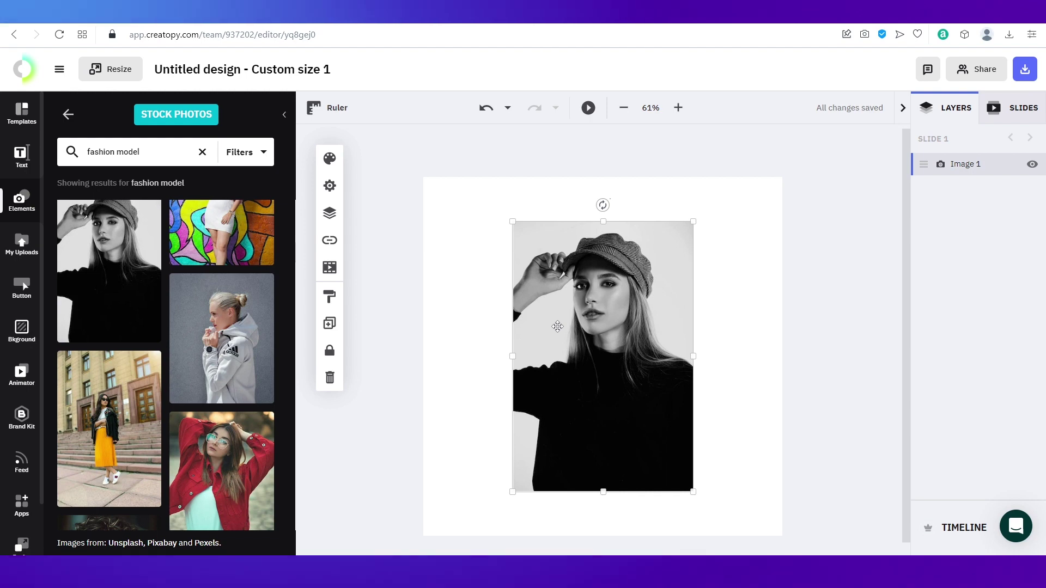
drag(557, 326, 668, 327)
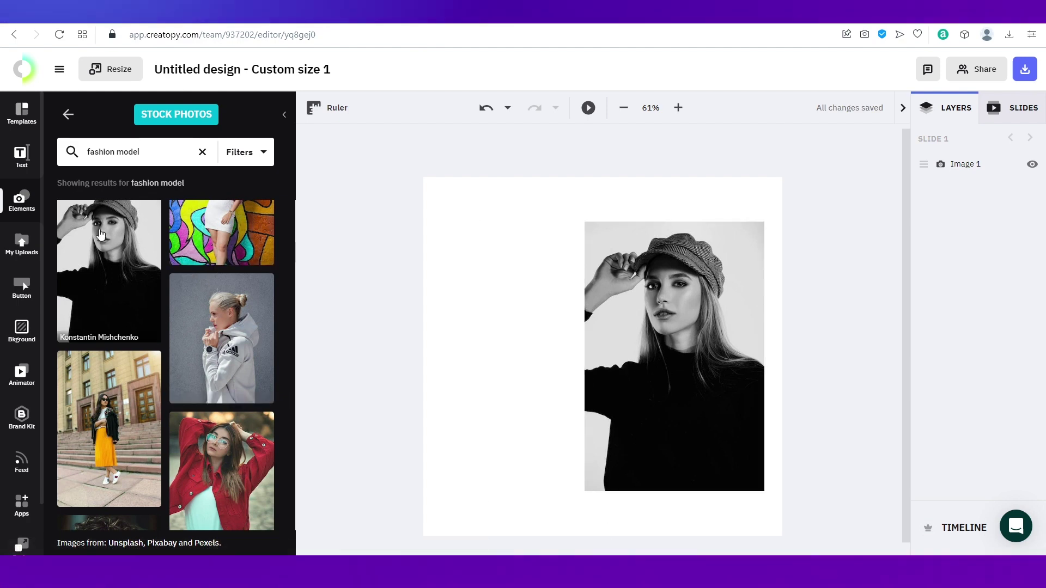
Add a dashed line from the Elements Lines collection to the canvas
click(34, 207)
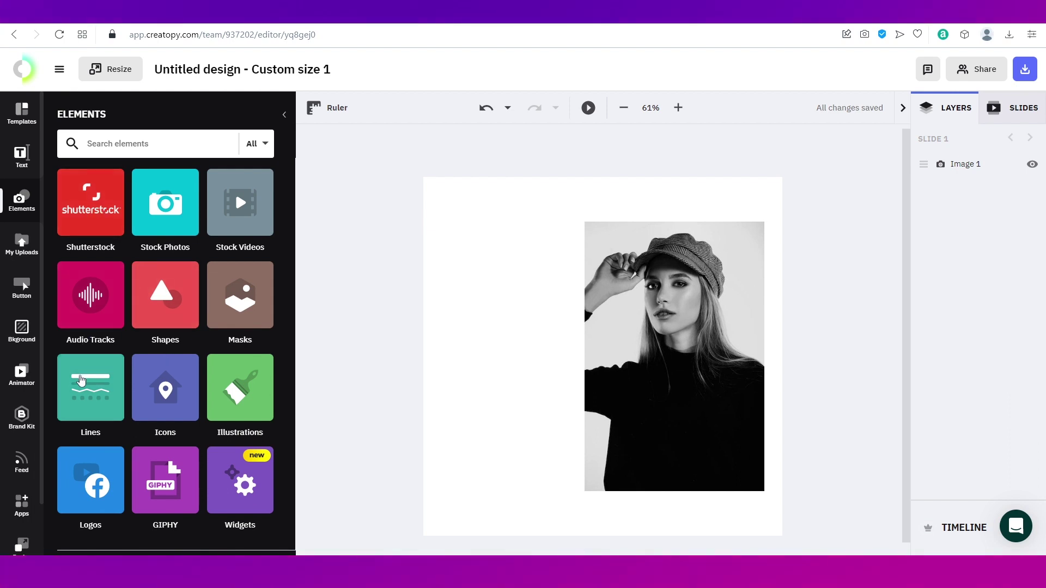
click(80, 380)
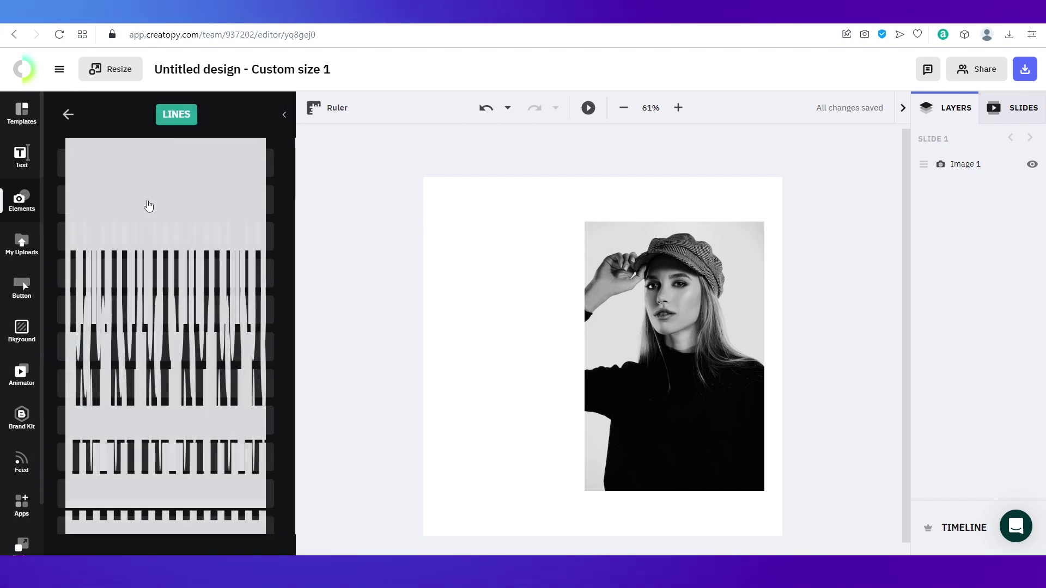
scroll(174, 342, down, 3)
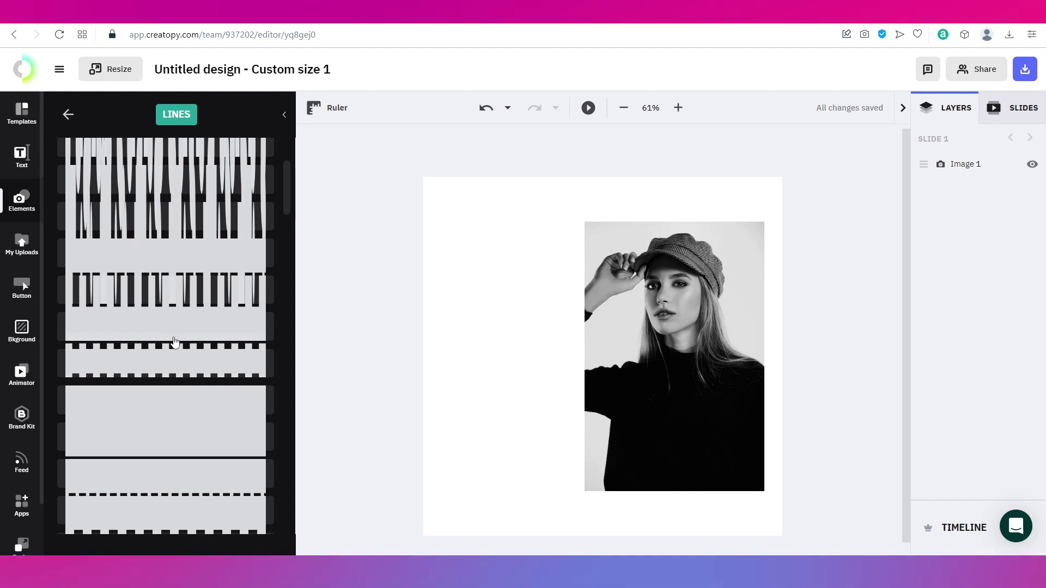
scroll(174, 342, down, 5)
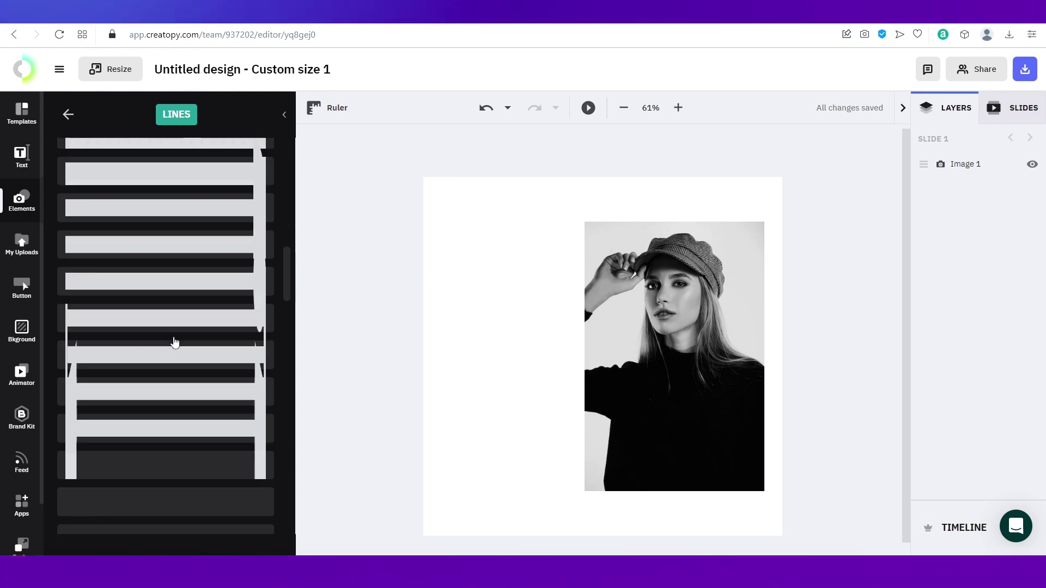
click(174, 342)
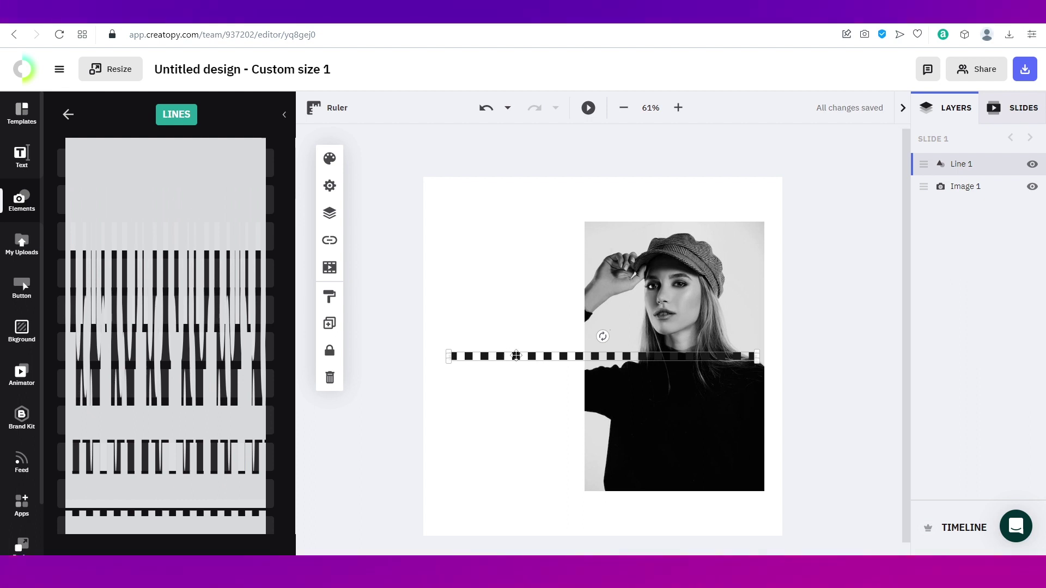
Move the dashed line to the canvas top and place a Ctrl+D duplicate along the bottom
drag(521, 508, 523, 201)
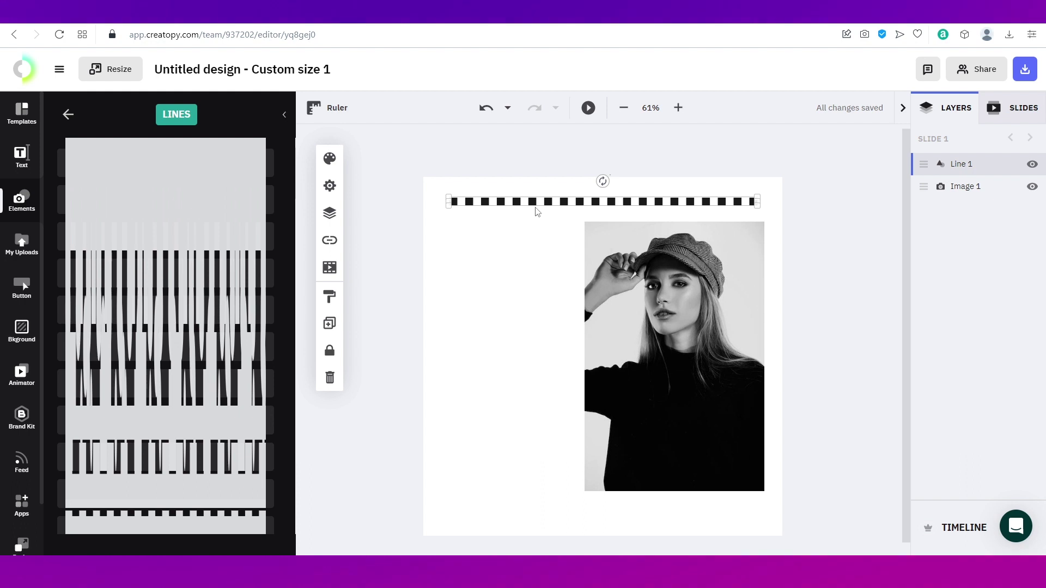
key(ctrl+d)
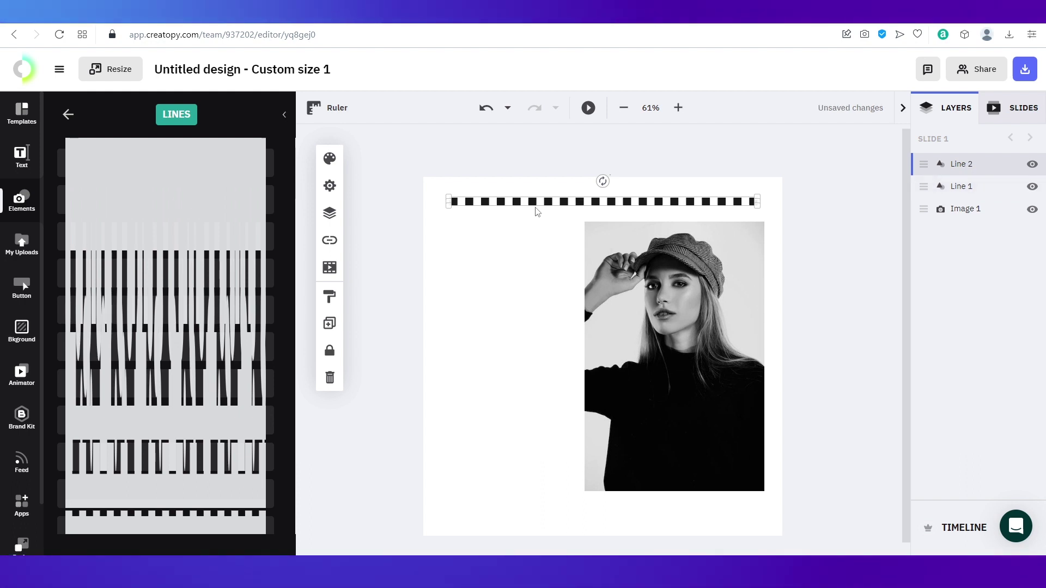
drag(567, 202, 574, 426)
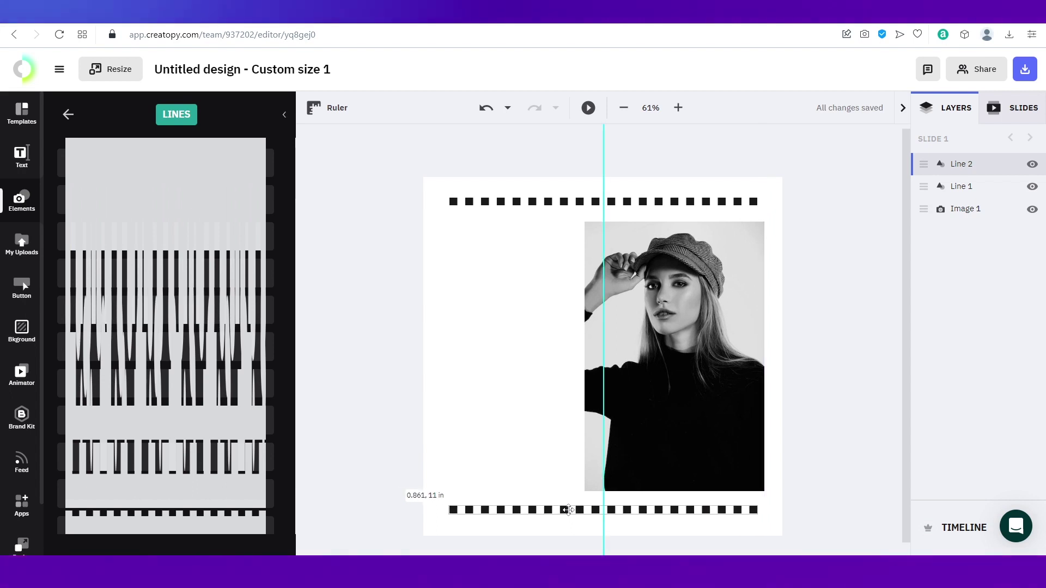
drag(568, 513, 564, 513)
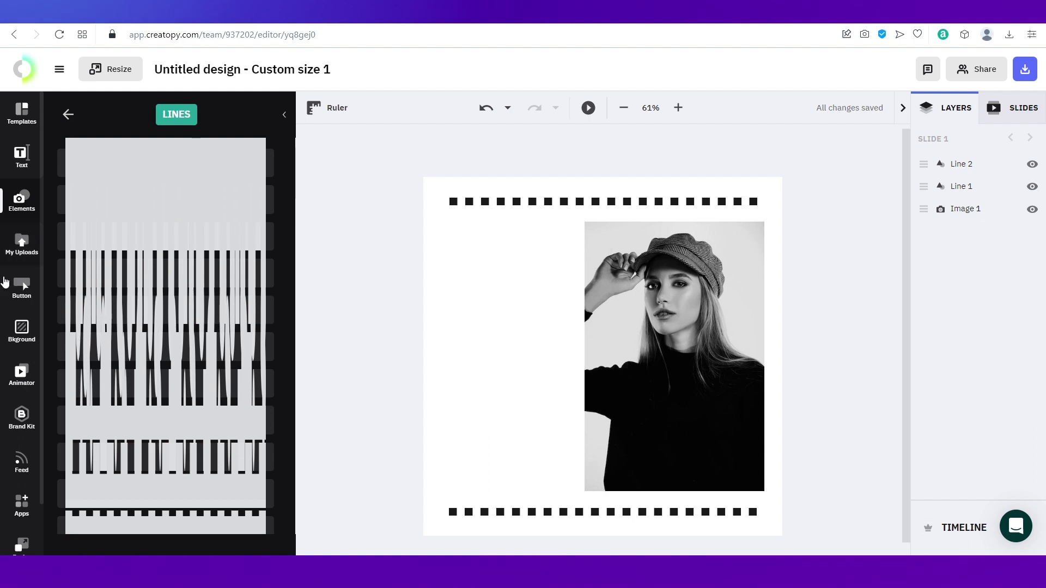
click(22, 329)
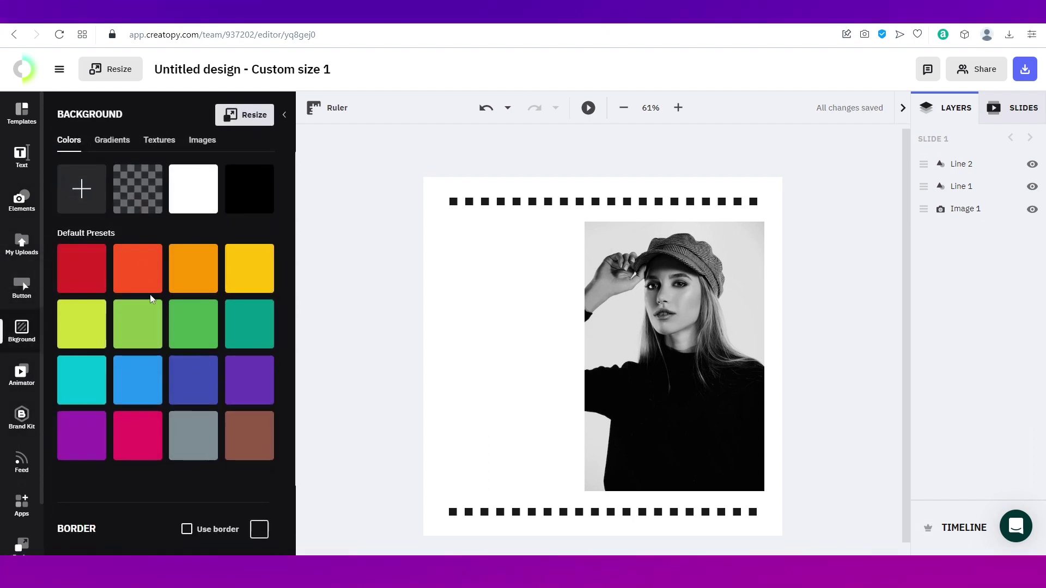
Set the canvas background to a pale green, #CCECA6
click(123, 330)
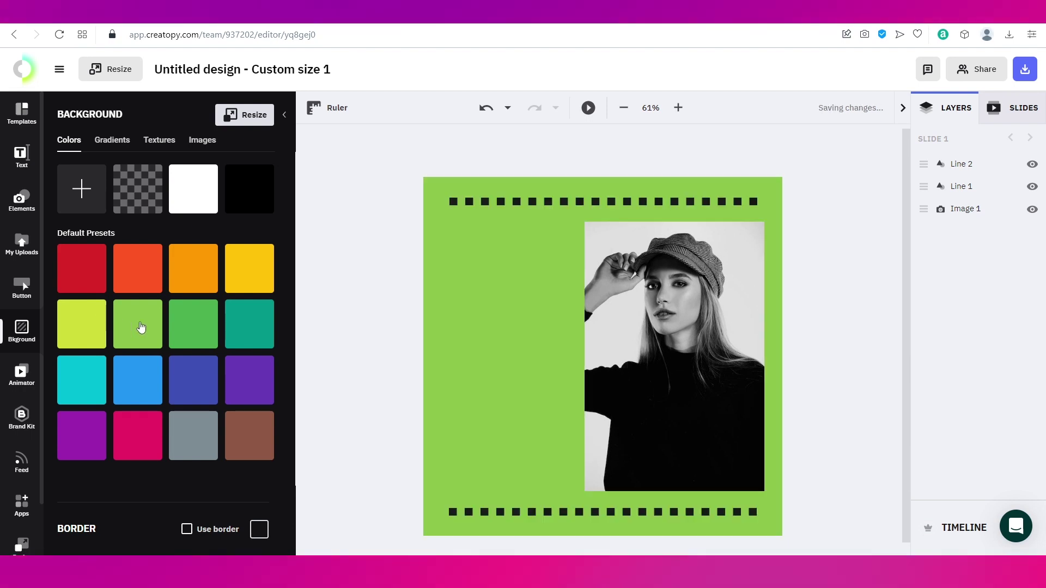
click(79, 188)
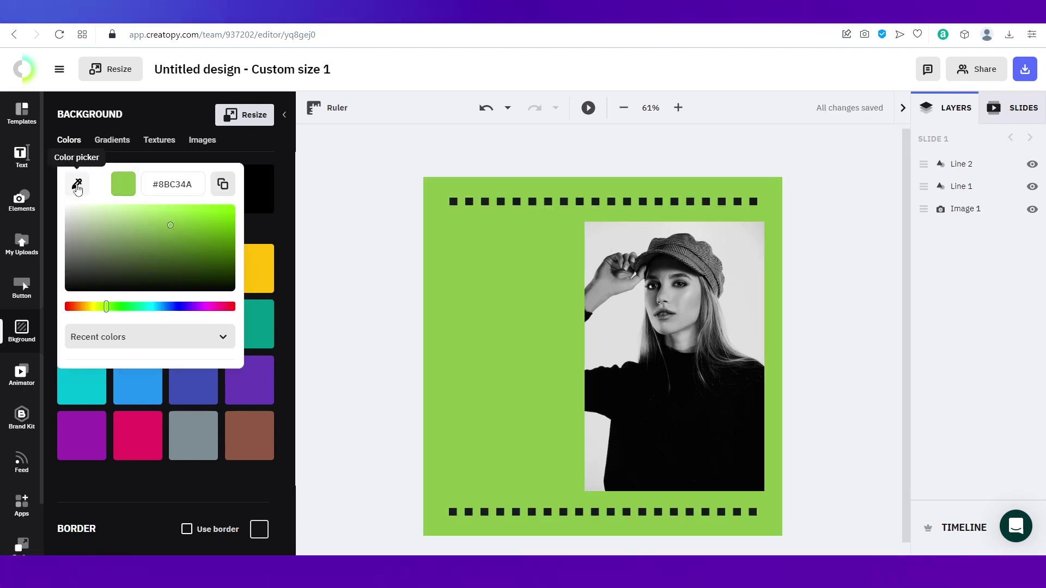
mouse_move(163, 222)
mouse_down()
mouse_move(187, 231)
mouse_move(118, 217)
mouse_up()
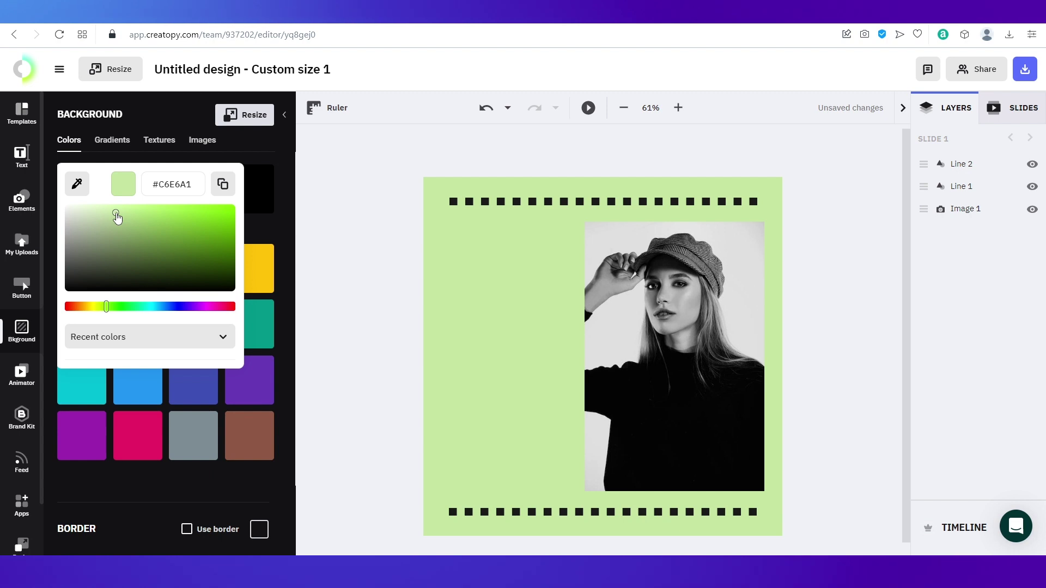
drag(117, 217, 114, 211)
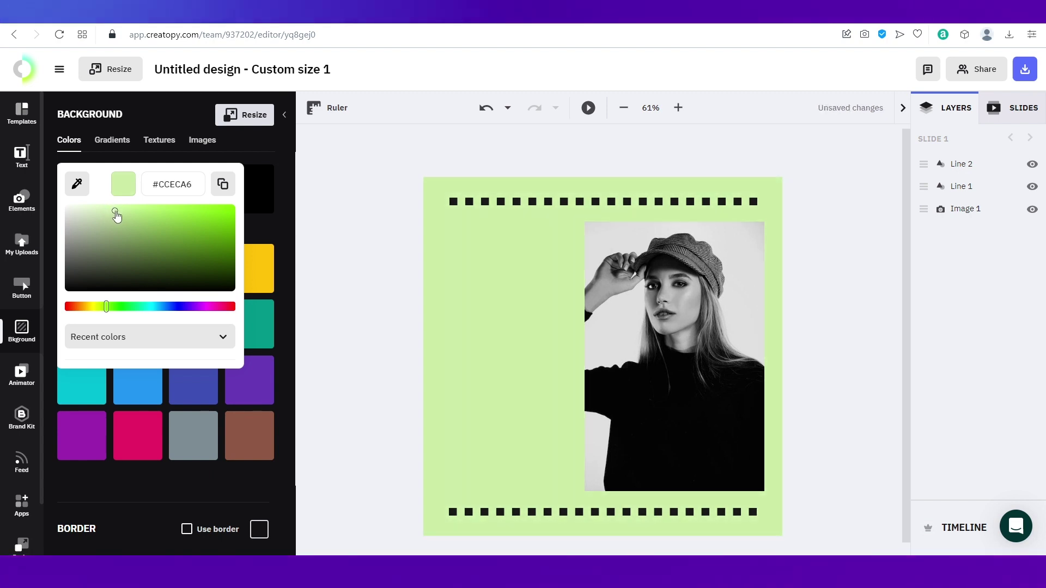
click(270, 161)
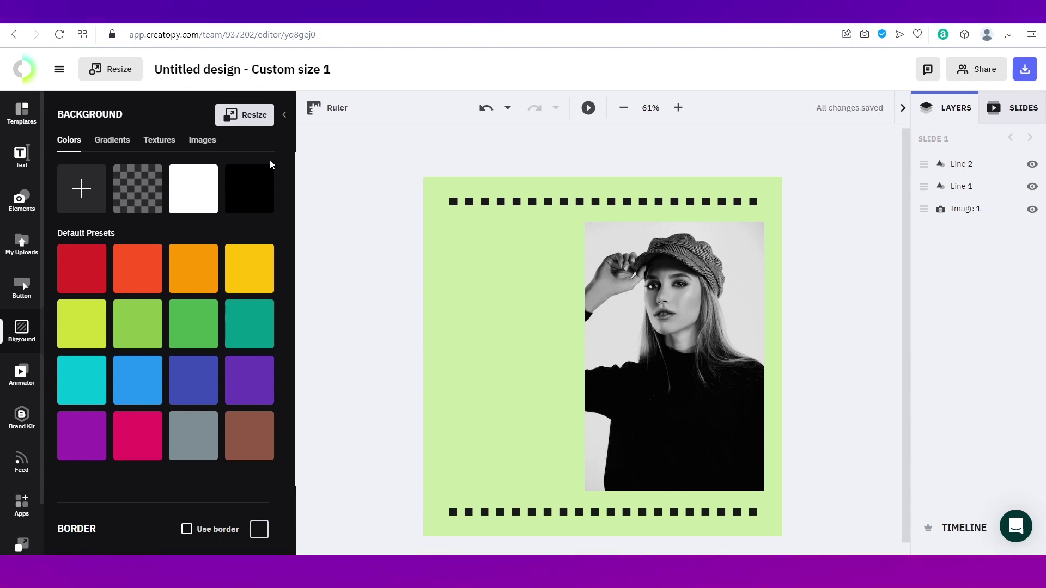
click(536, 202)
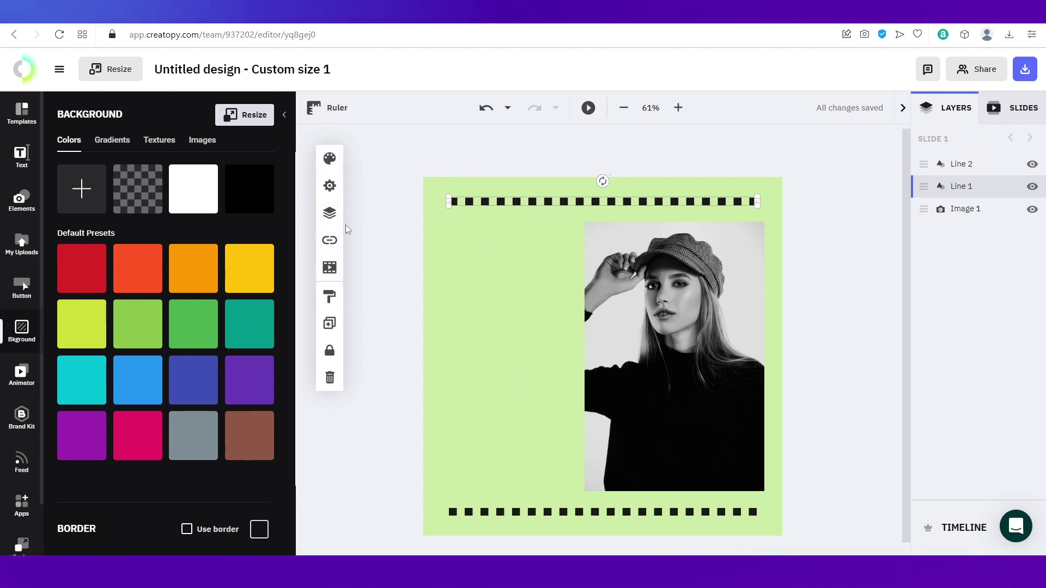
Recolour the top dotted line to dark green #6F8B4C
click(330, 159)
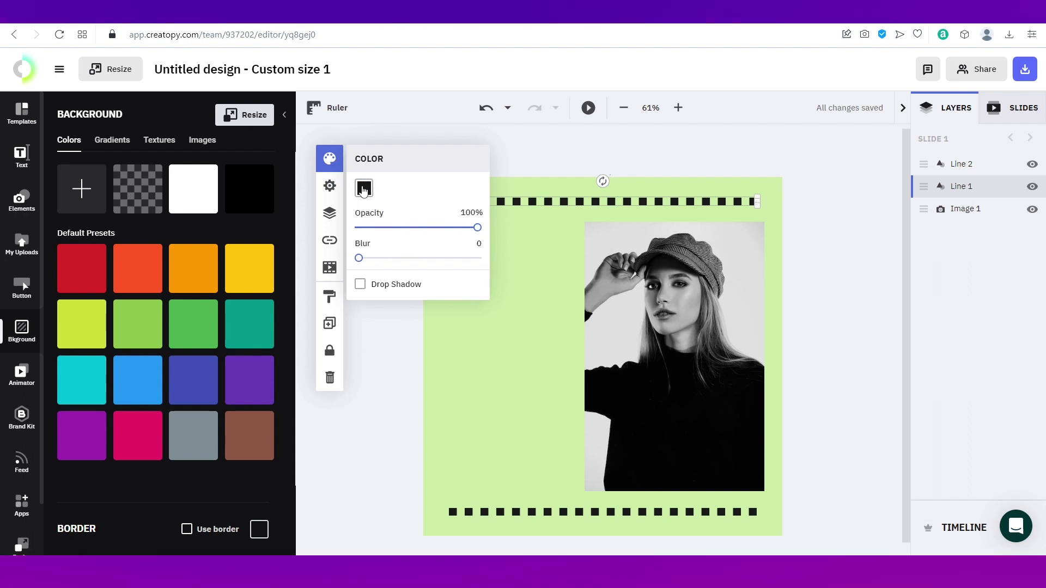
click(364, 189)
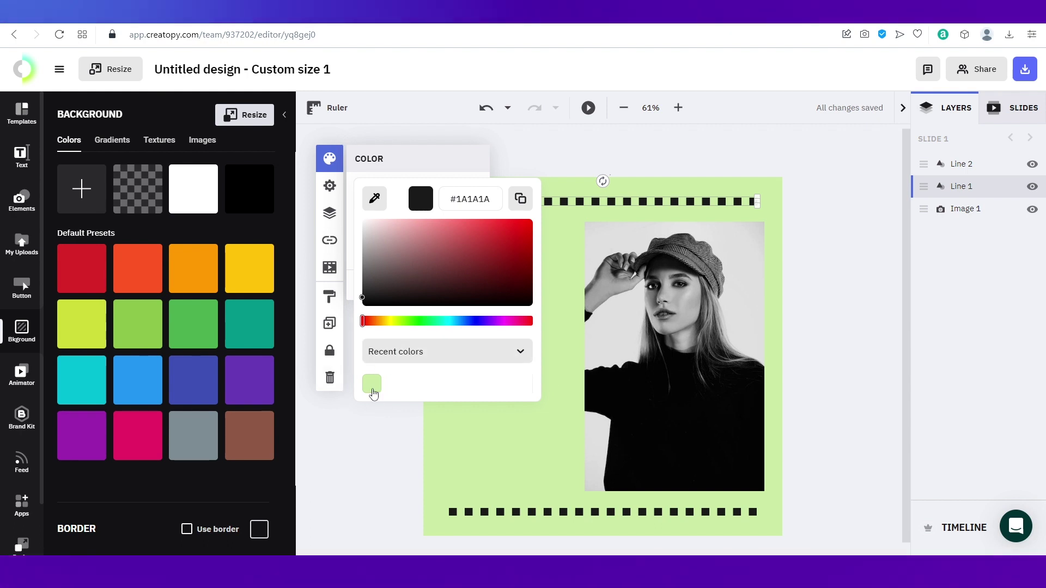
click(373, 385)
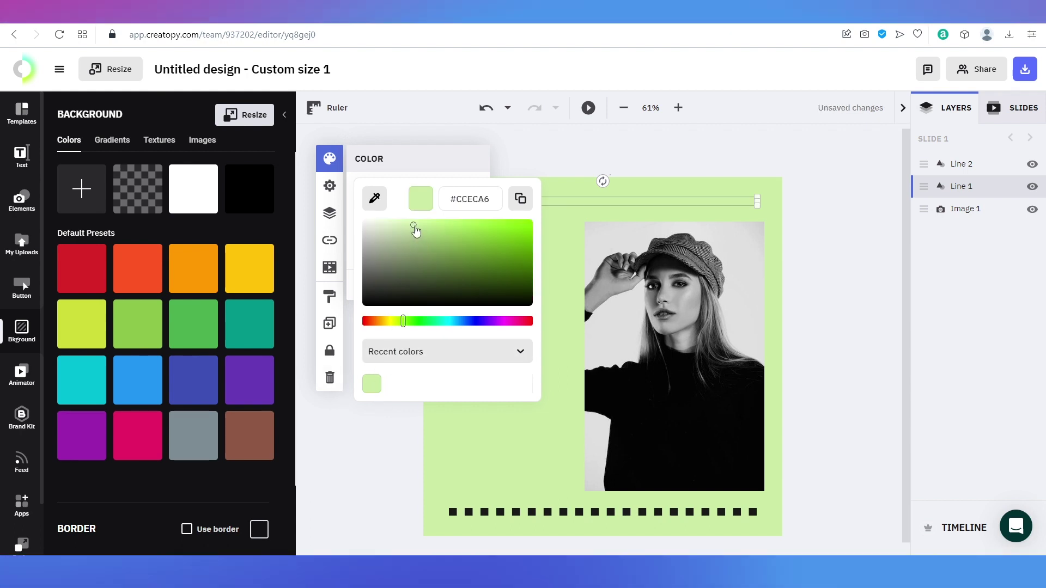
click(425, 252)
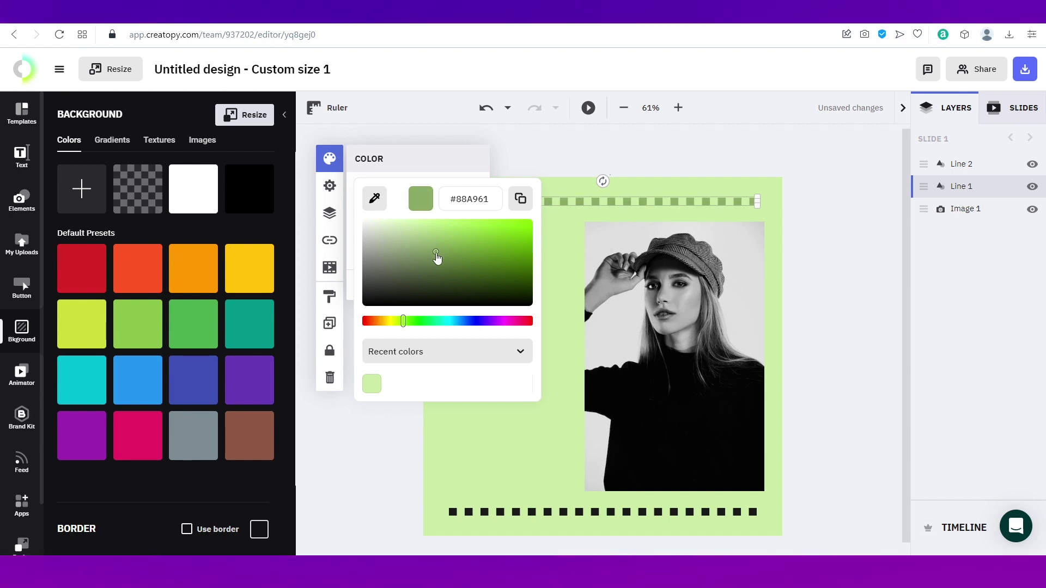
drag(438, 262, 440, 264)
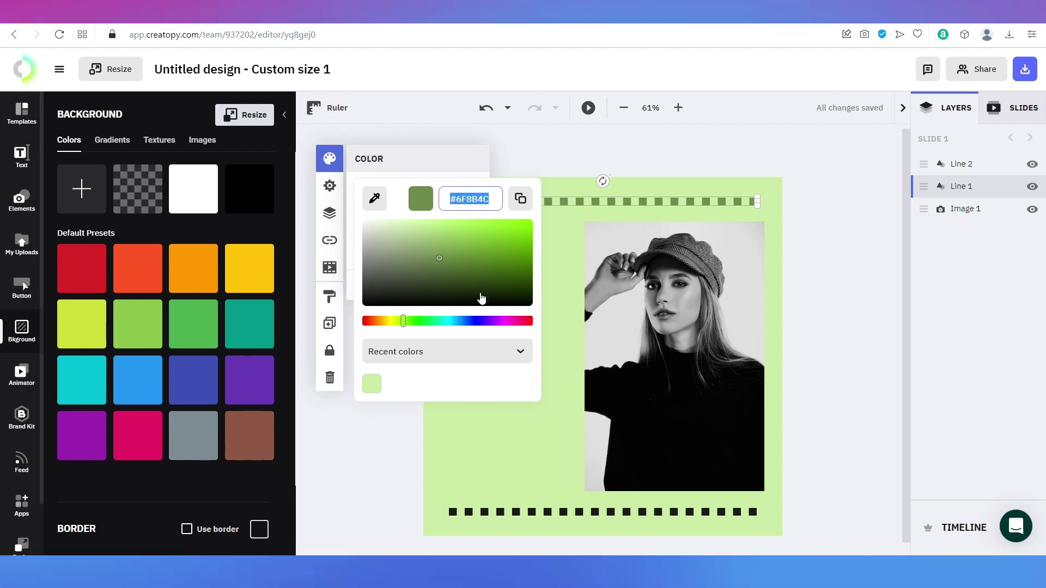
Give the bottom dotted line the same #6F8B4C green
click(581, 513)
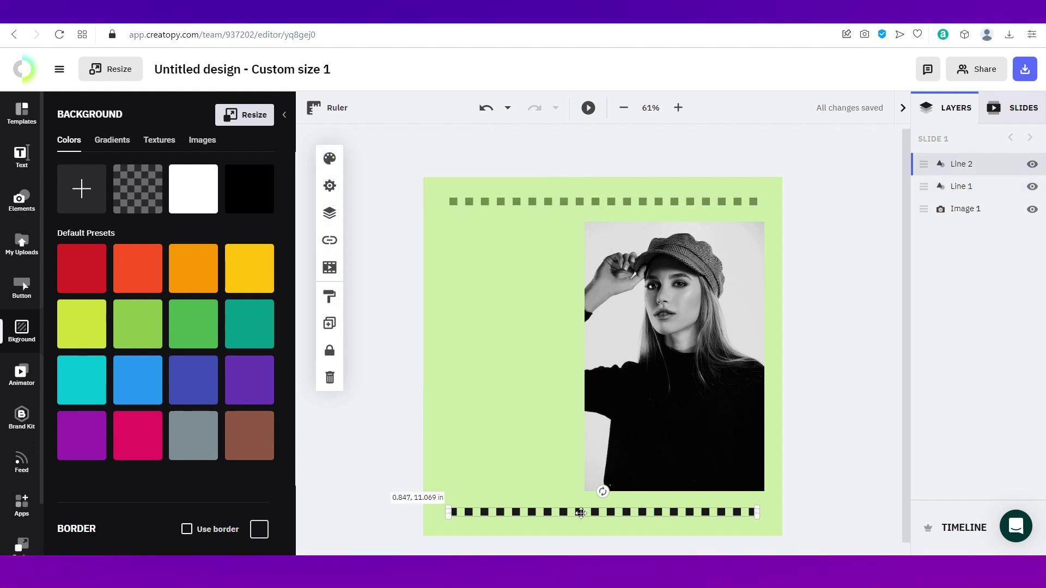
click(330, 159)
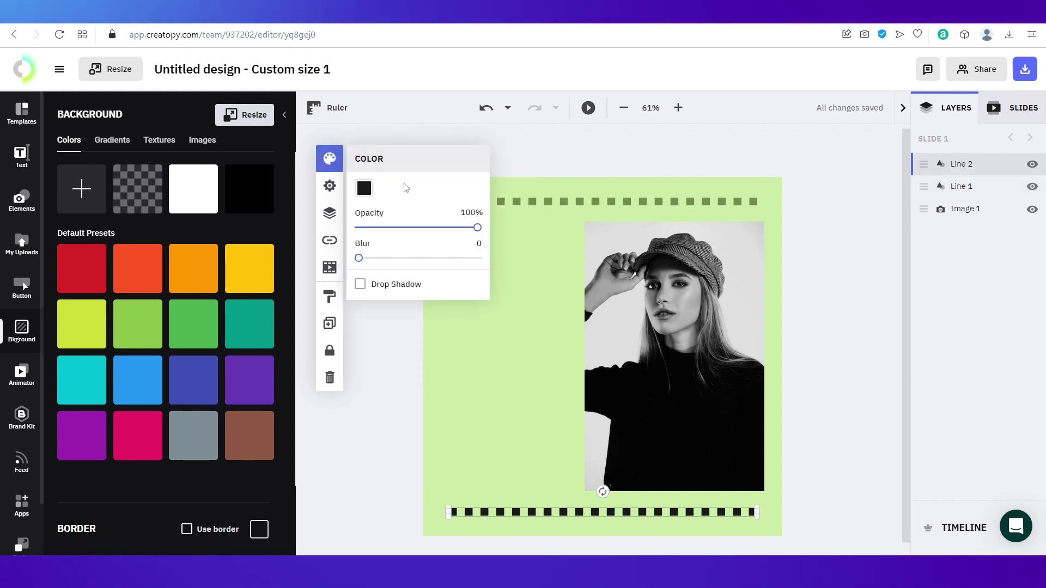
click(372, 194)
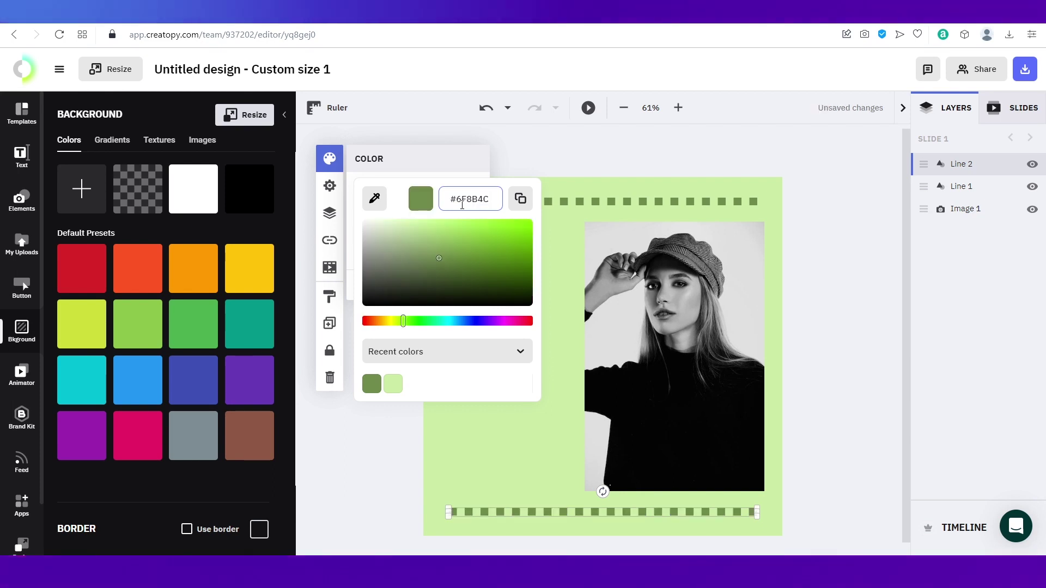
click(375, 444)
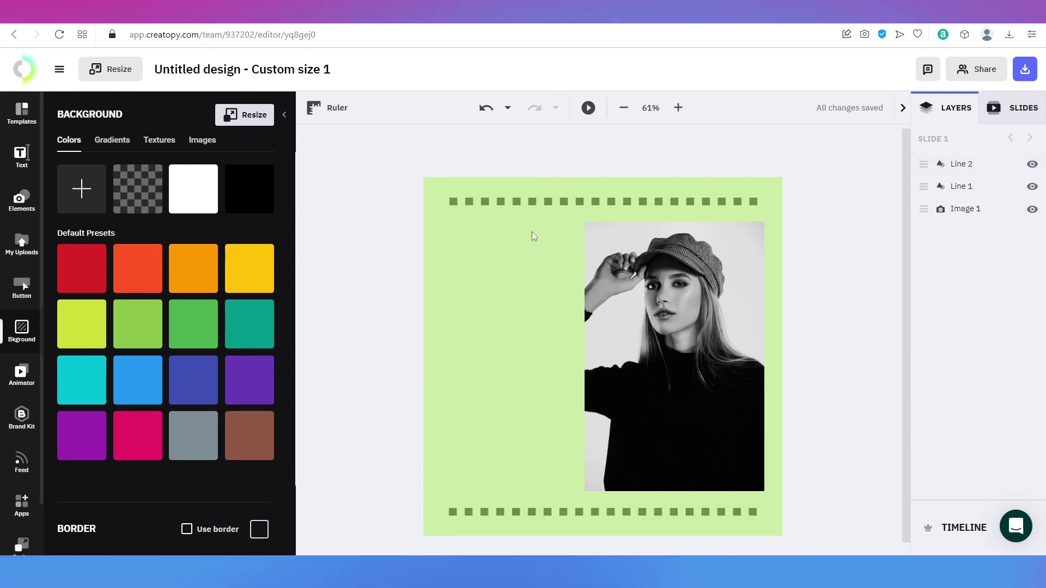
key(ctrl+z)
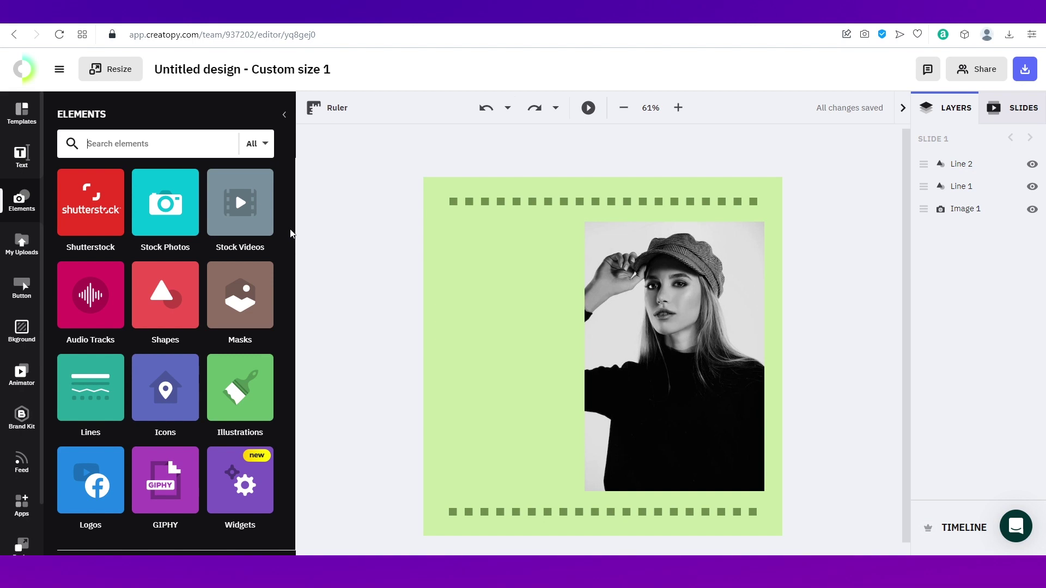
Place the 'SHOP FAST & EASY.' text preset on the ad, left of the model photo
click(27, 157)
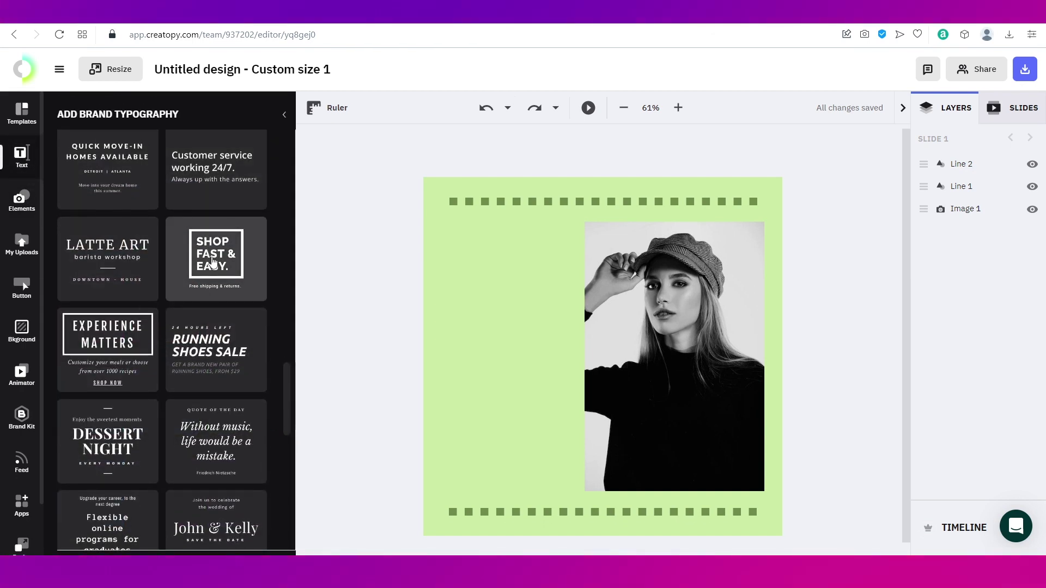
drag(519, 328, 519, 328)
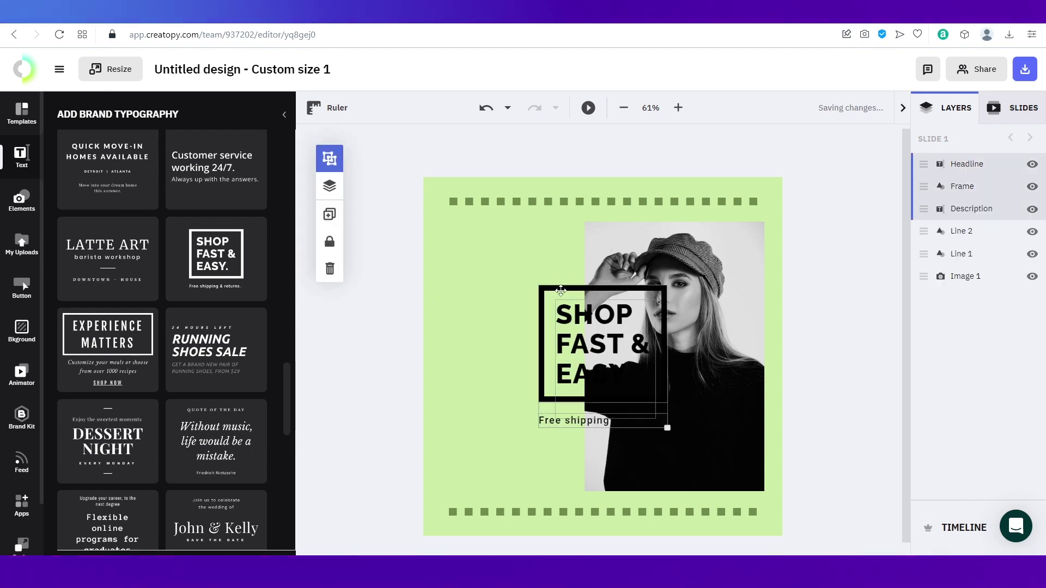
drag(531, 285, 468, 278)
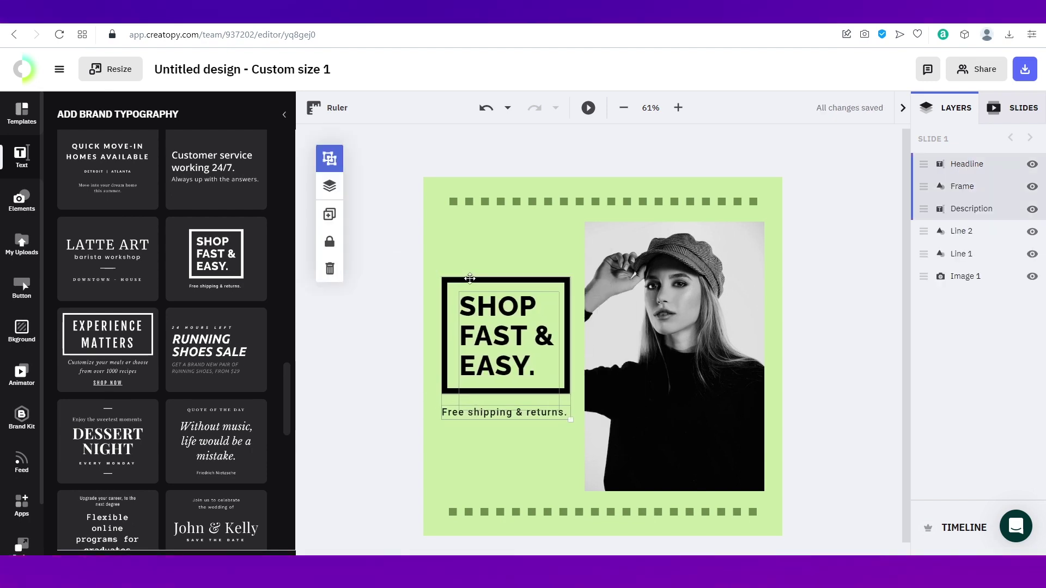
Replace the free-shipping tagline with 'THE BEST IN STYLE'
click(492, 416)
double_click(492, 416)
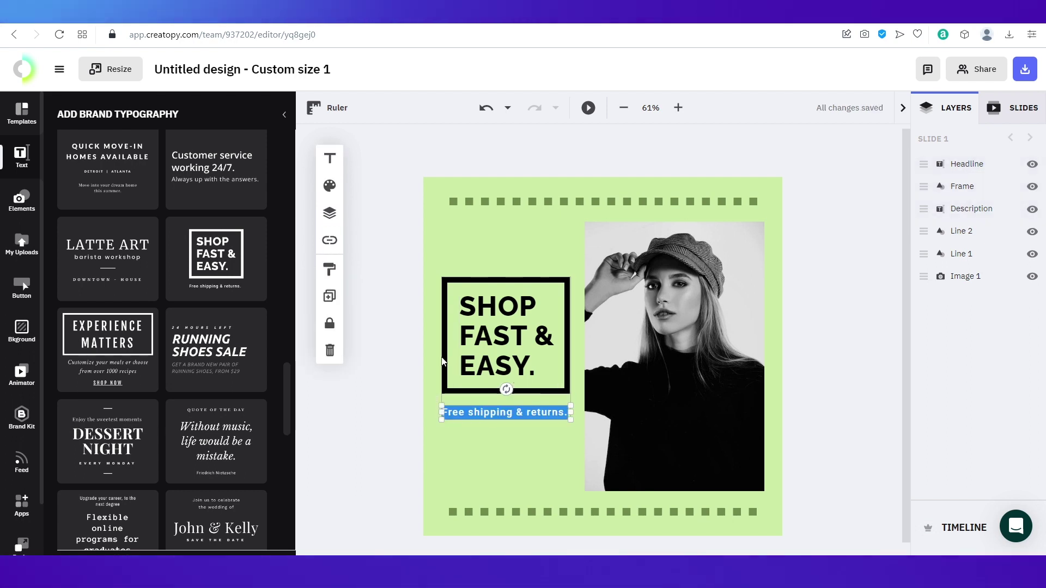
text(HE bEST IN S)
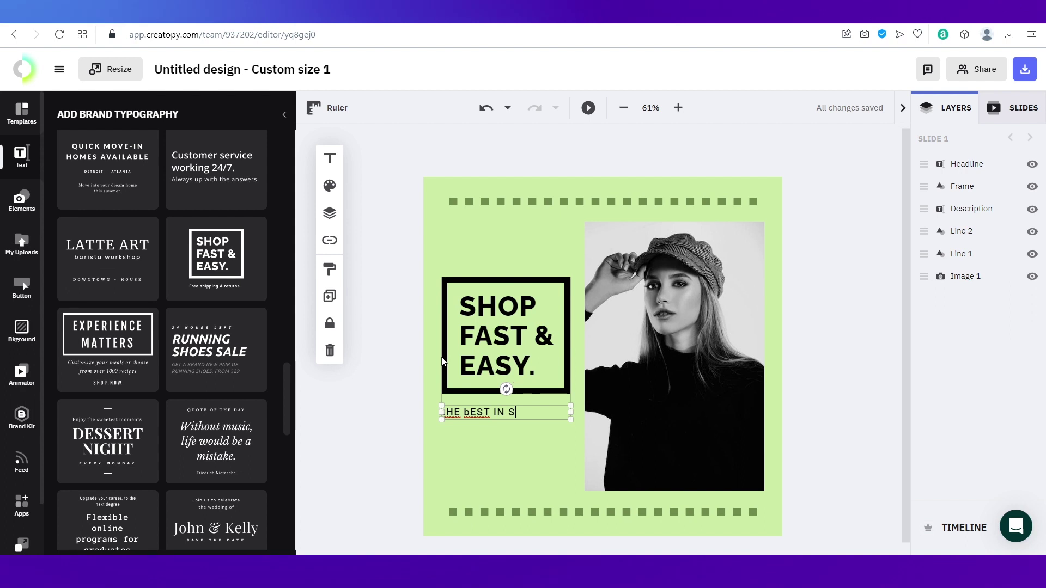
text(TYLE)
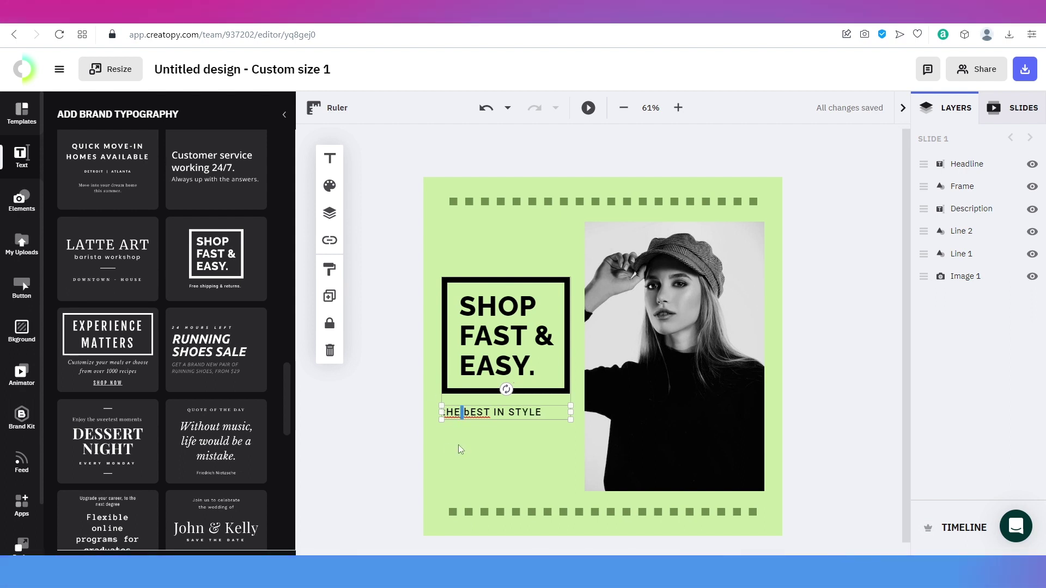
key(ctrl+a)
click(330, 161)
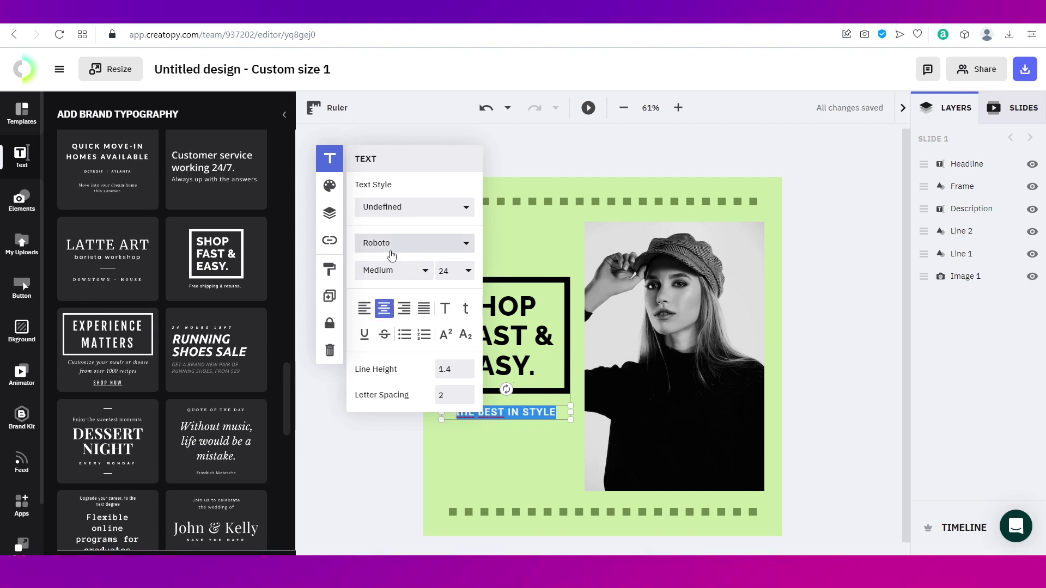
Change the tagline font from Roboto to Rubik
click(392, 247)
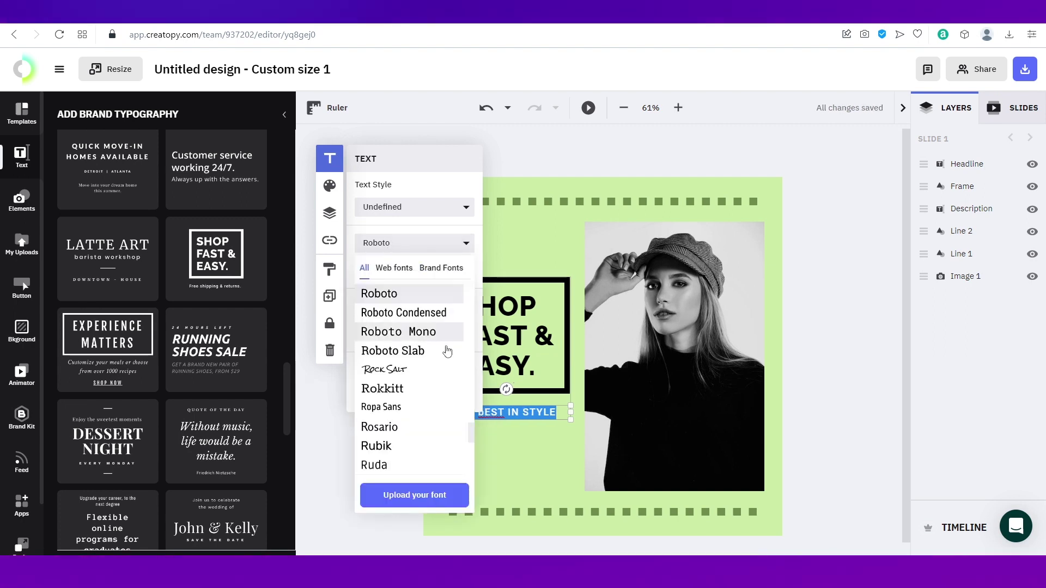
click(386, 446)
click(339, 466)
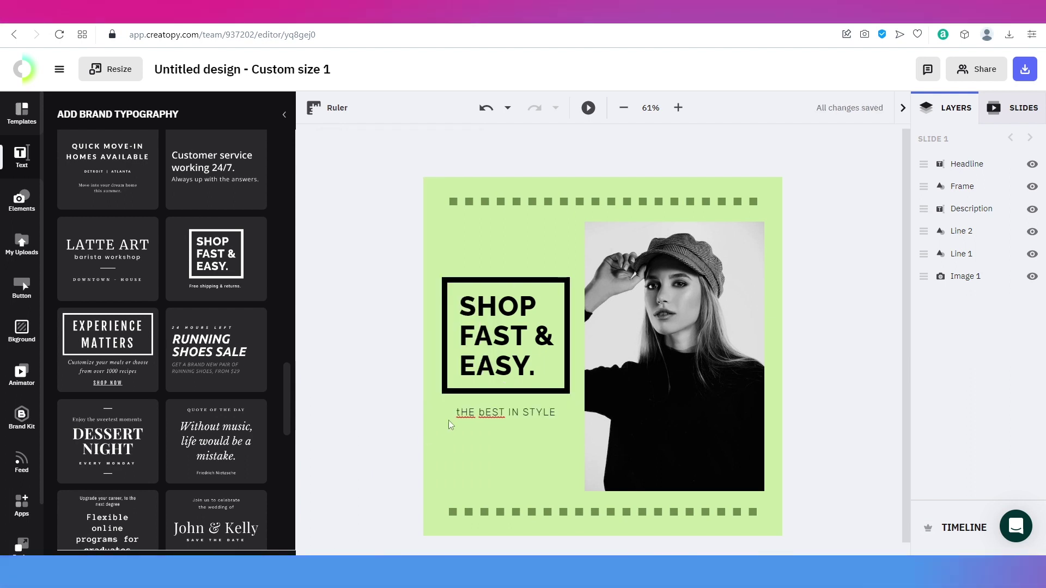
drag(443, 424, 513, 286)
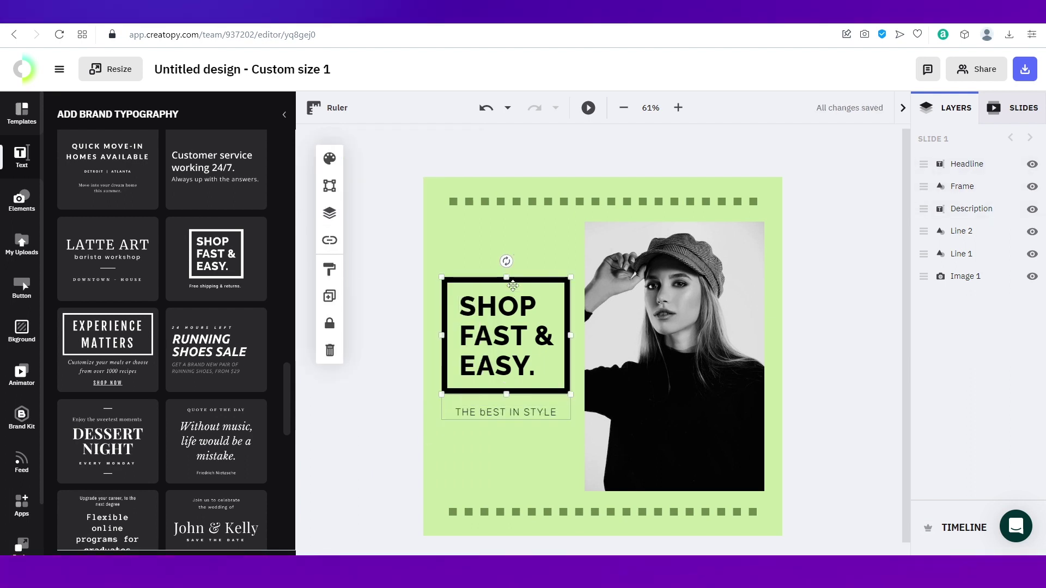
Select the square frame behind SHOP FAST & EASY and give it a solid light green fill
shift+click(550, 288)
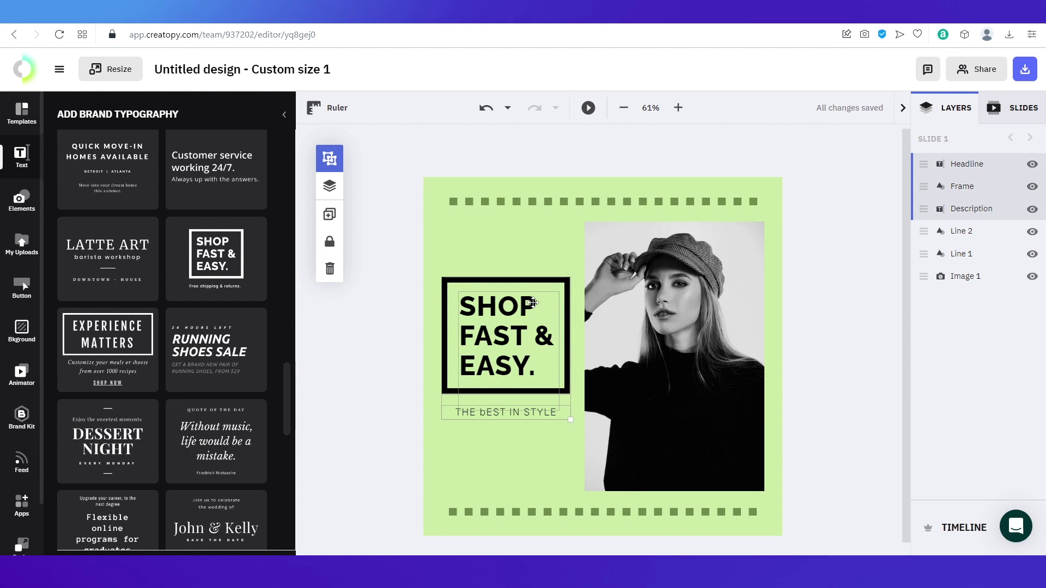
click(550, 287)
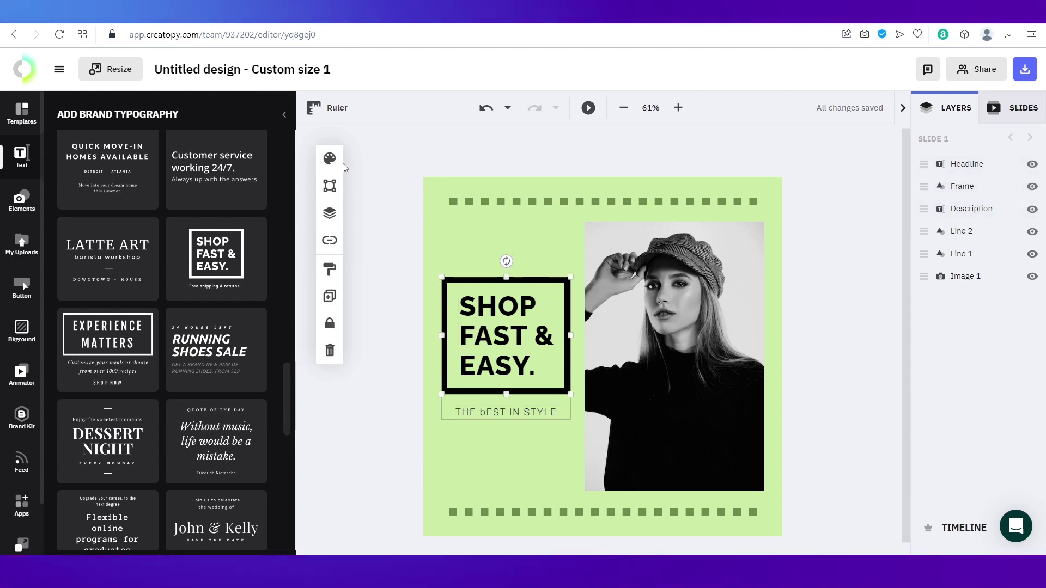
click(330, 158)
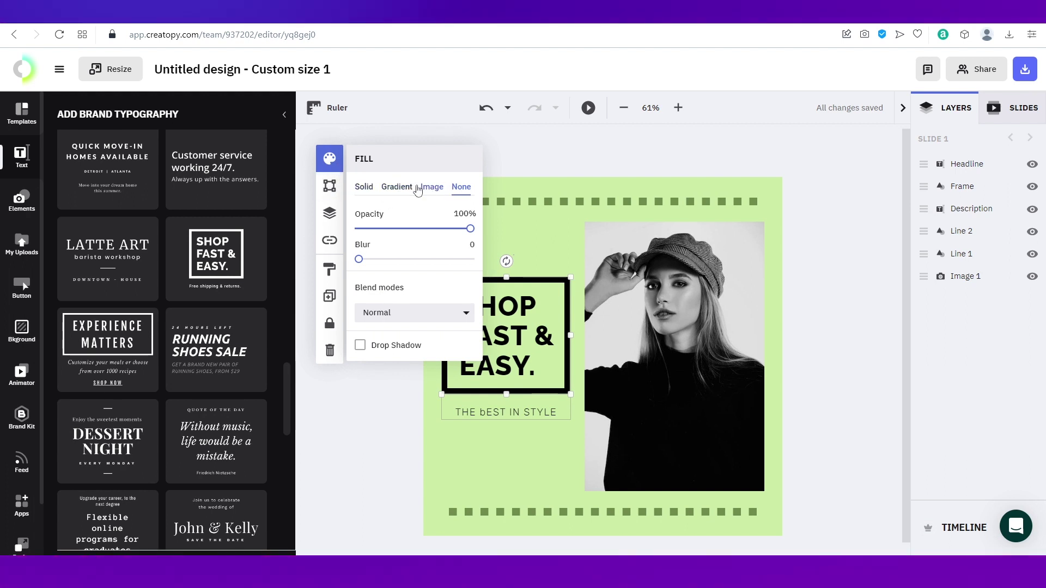
click(366, 191)
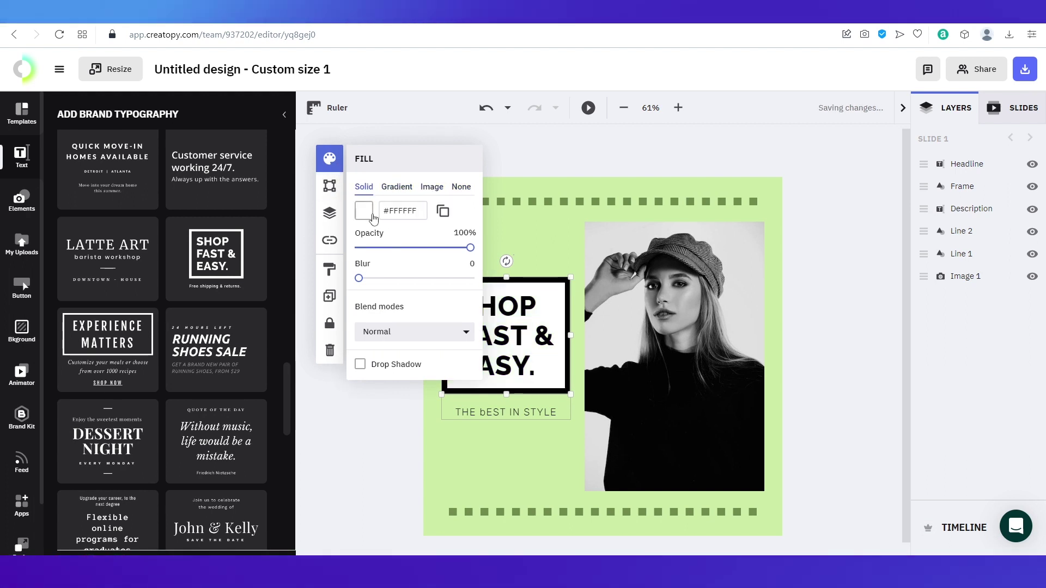
click(387, 187)
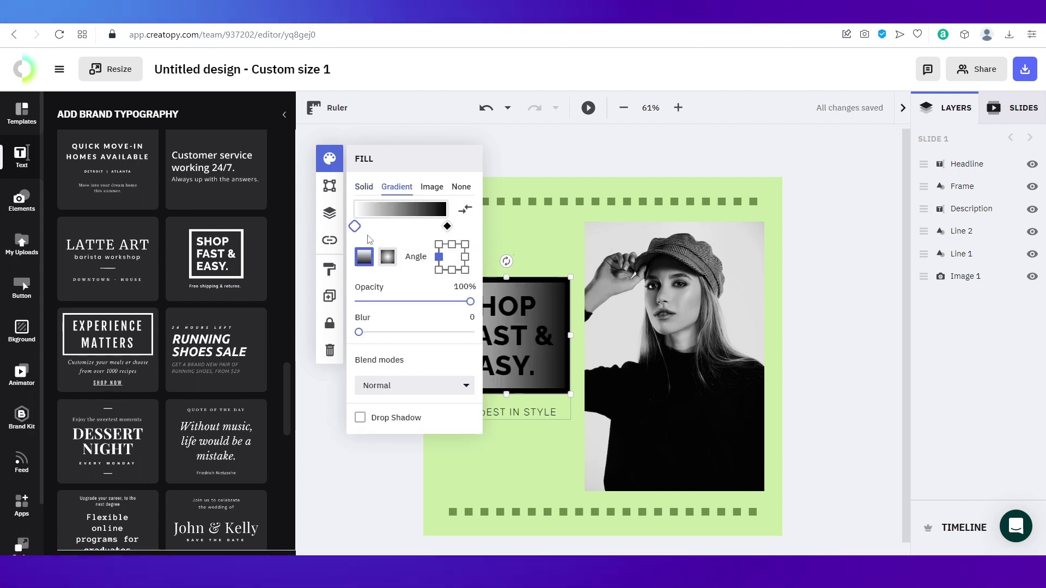
click(364, 187)
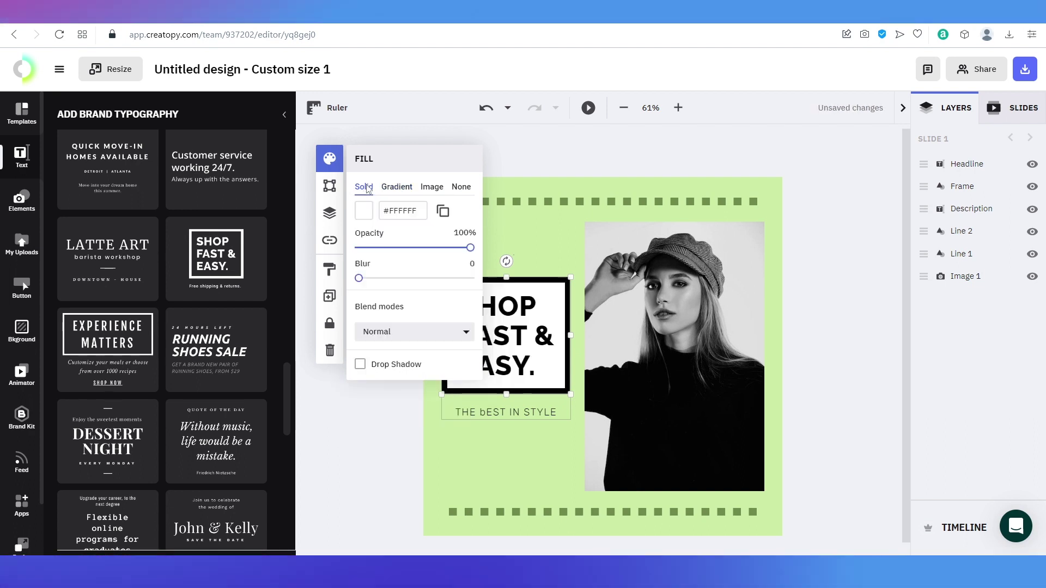
click(364, 212)
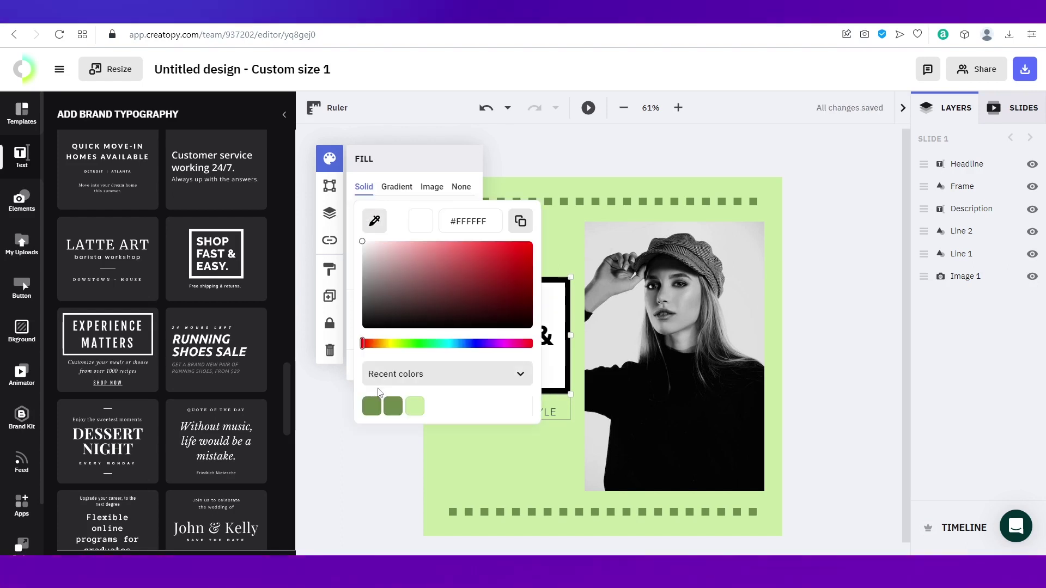
click(414, 407)
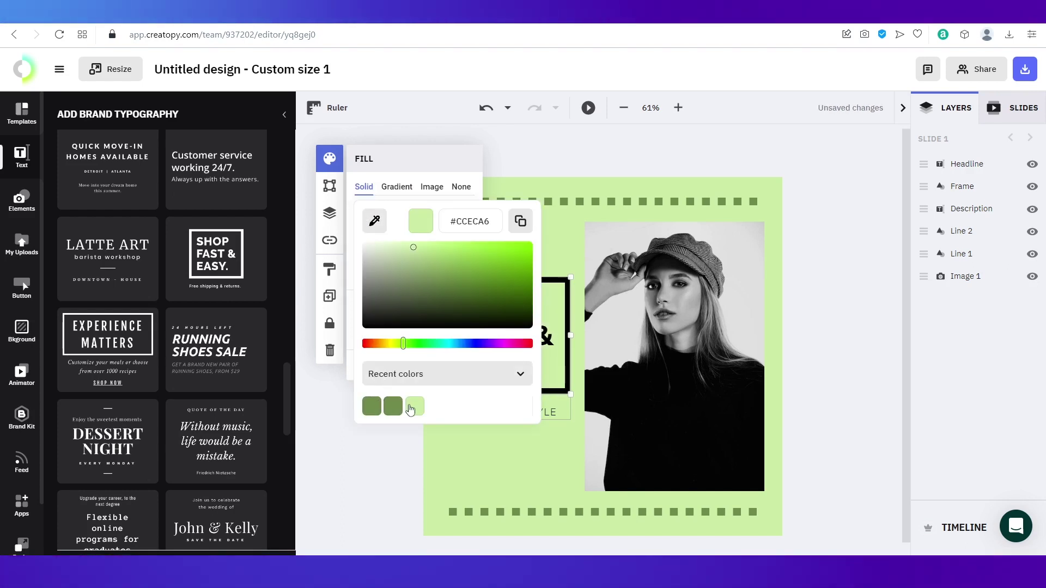
Switch the frame fill to a gradient and adjust the stops to fade from white to green
click(386, 188)
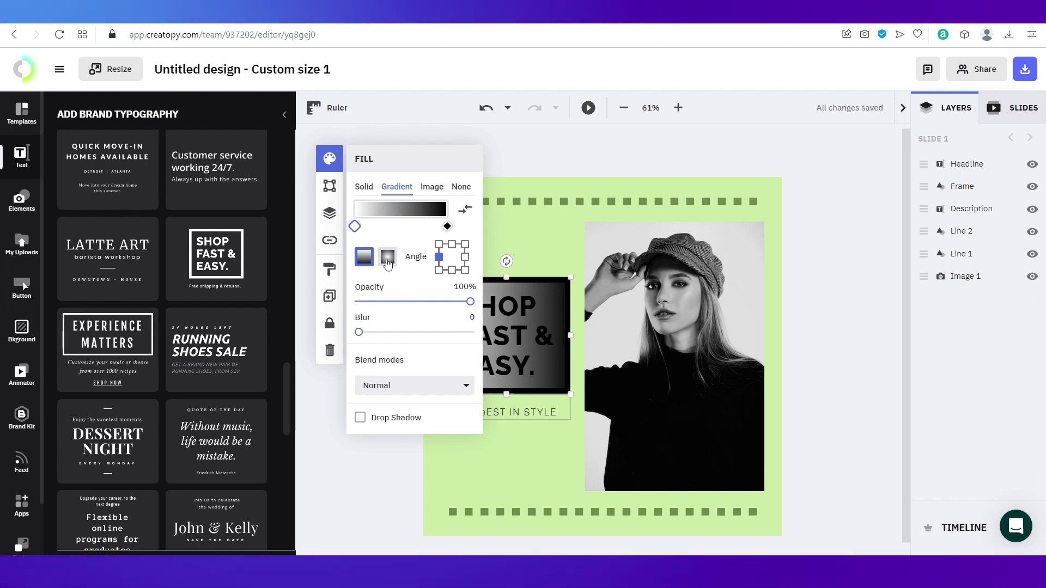
click(443, 227)
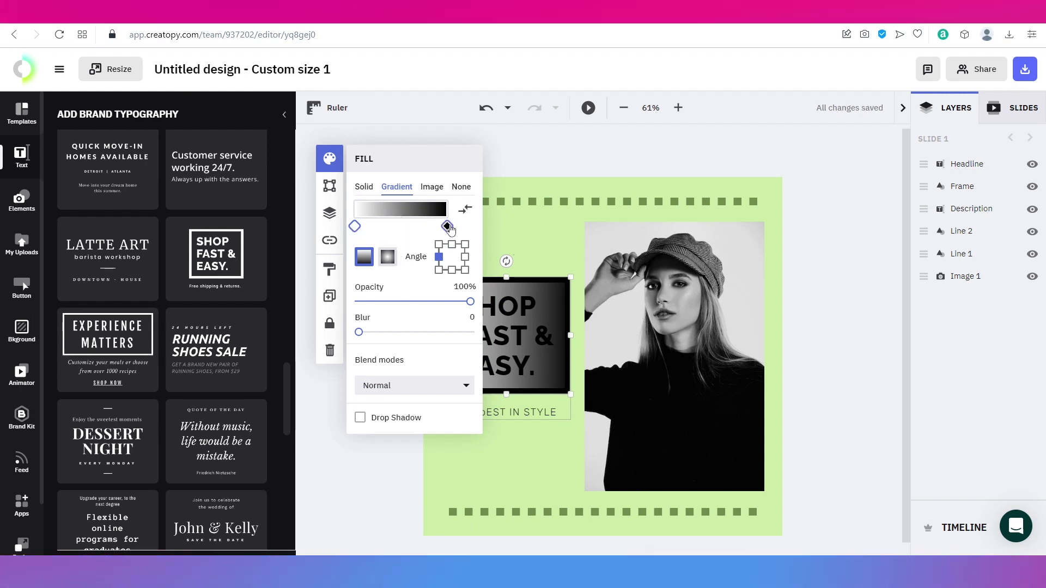
drag(442, 229, 402, 227)
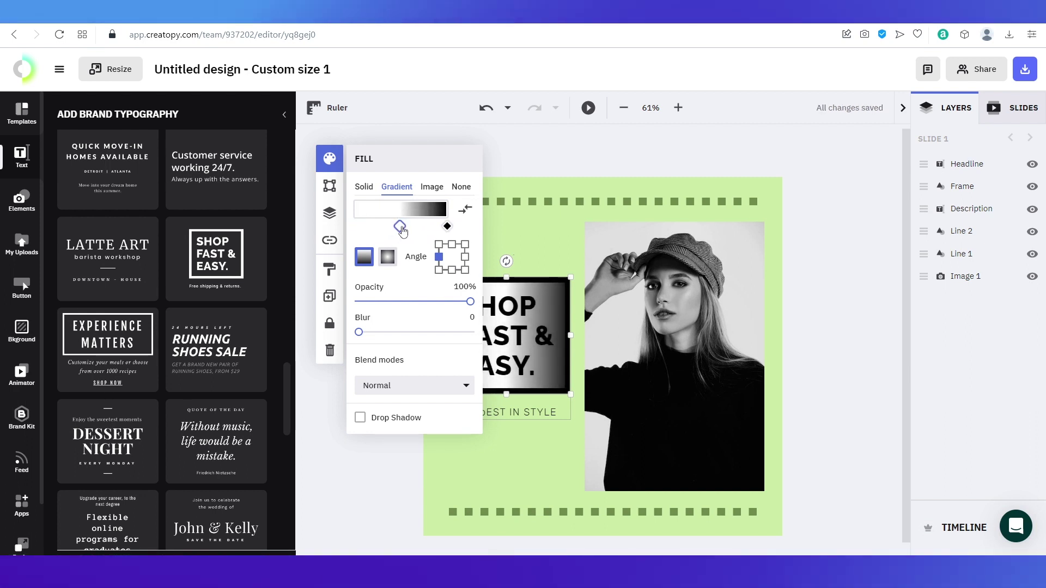
click(364, 188)
click(396, 188)
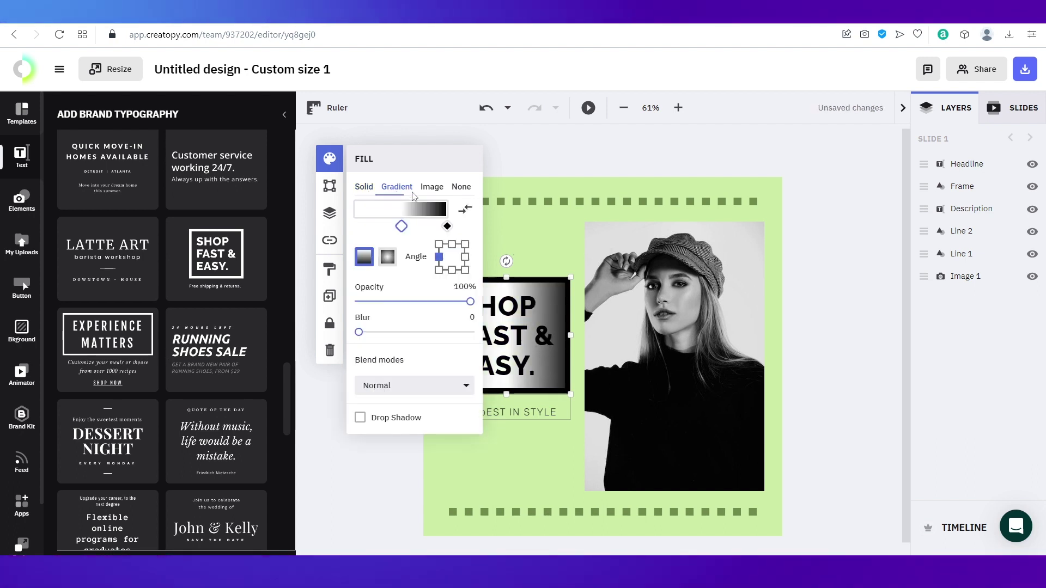
click(446, 227)
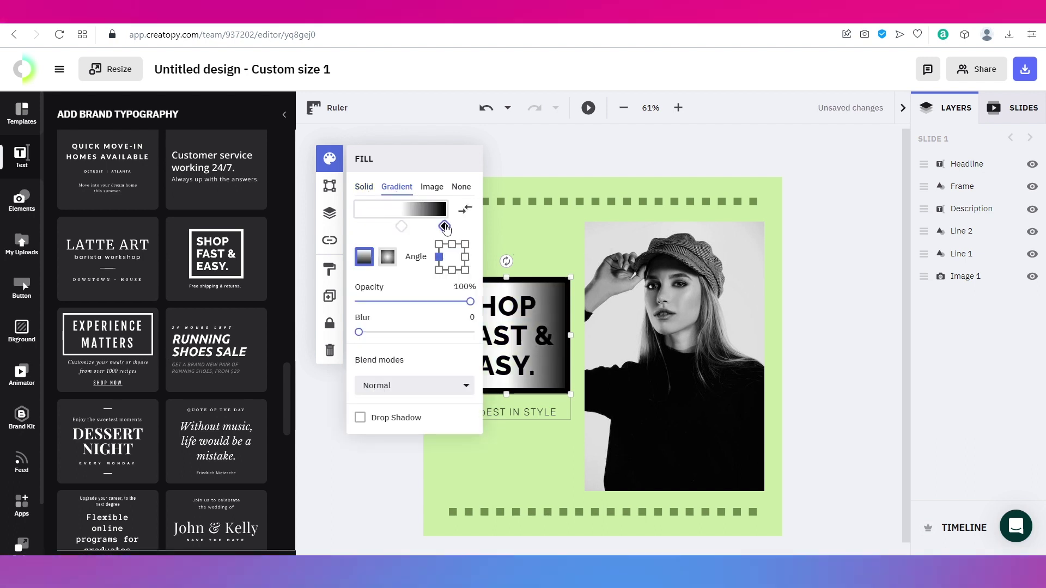
click(448, 226)
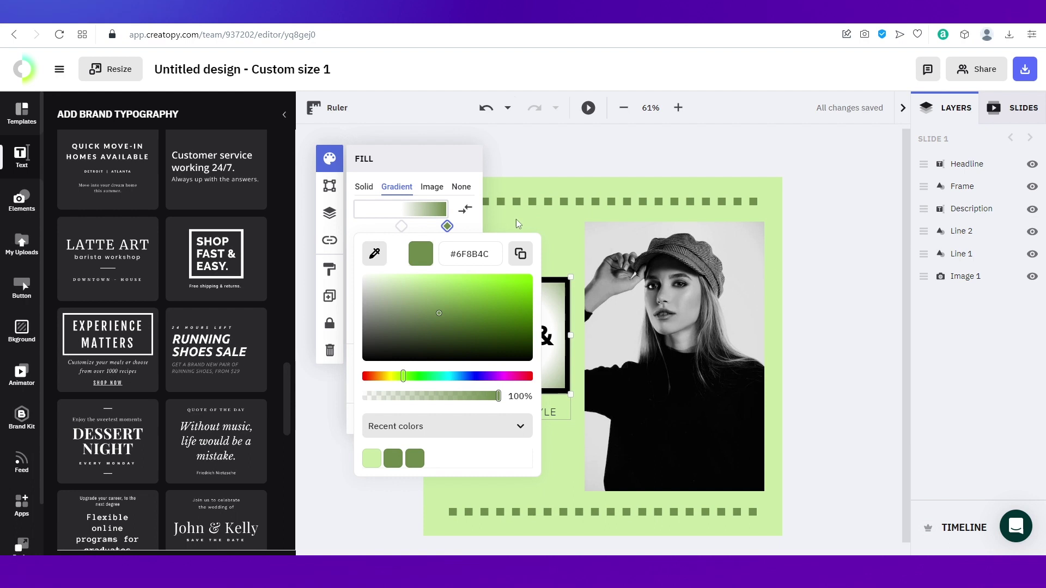
click(511, 294)
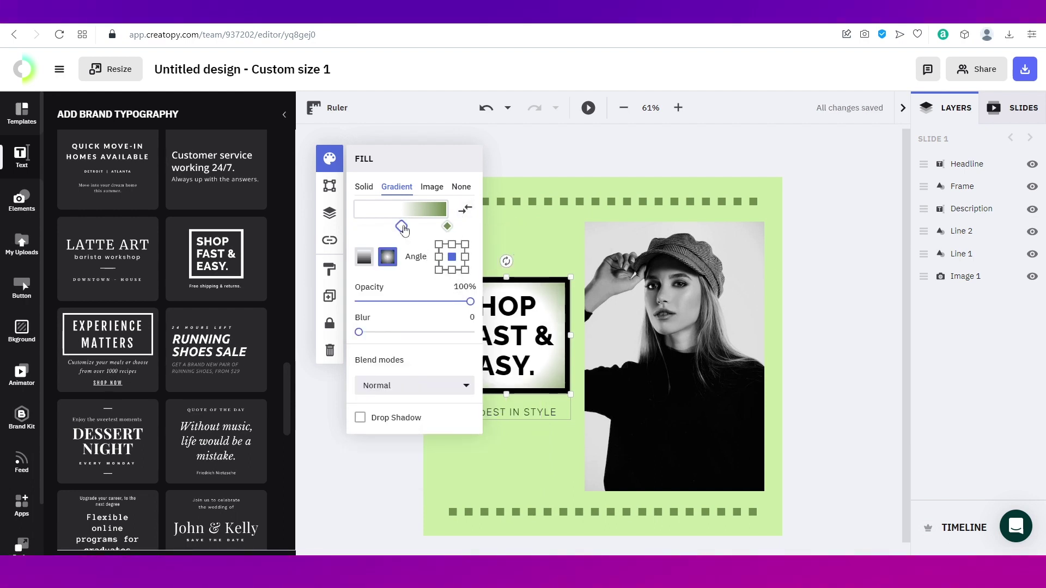
drag(392, 231, 386, 230)
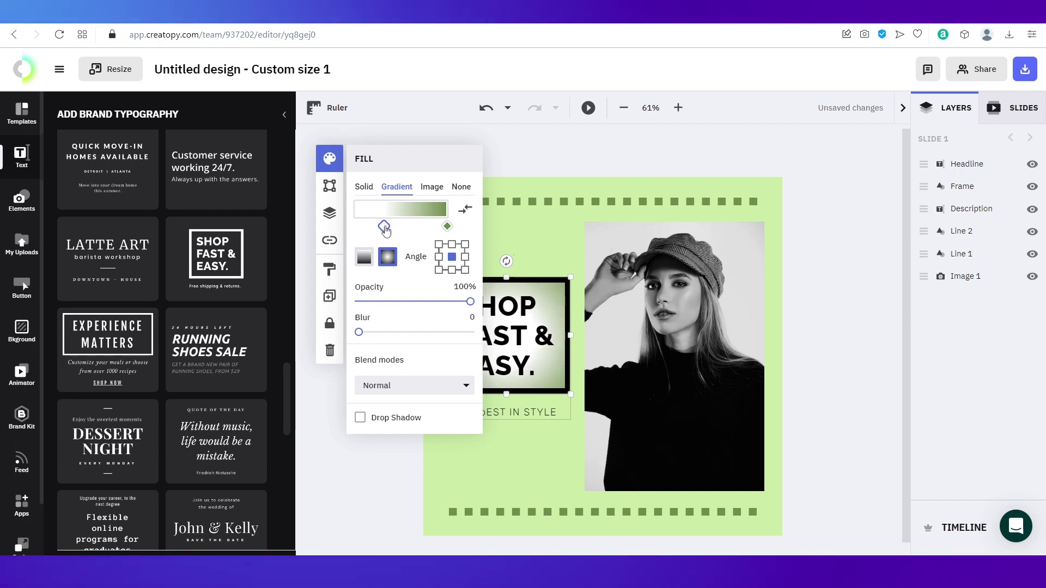
click(487, 220)
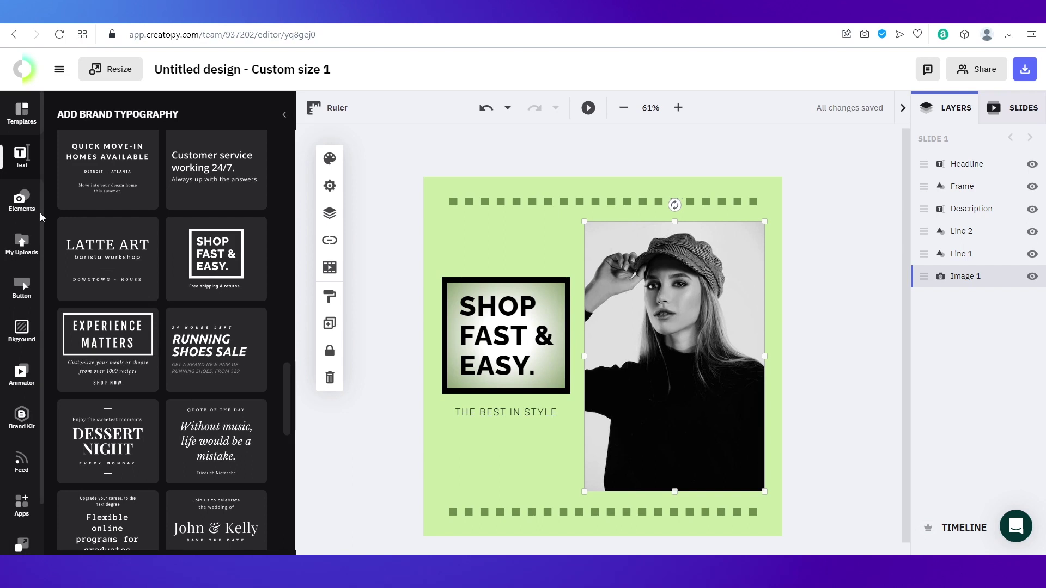
Delete the old model photo and place a square mask right of the headline frame
click(22, 200)
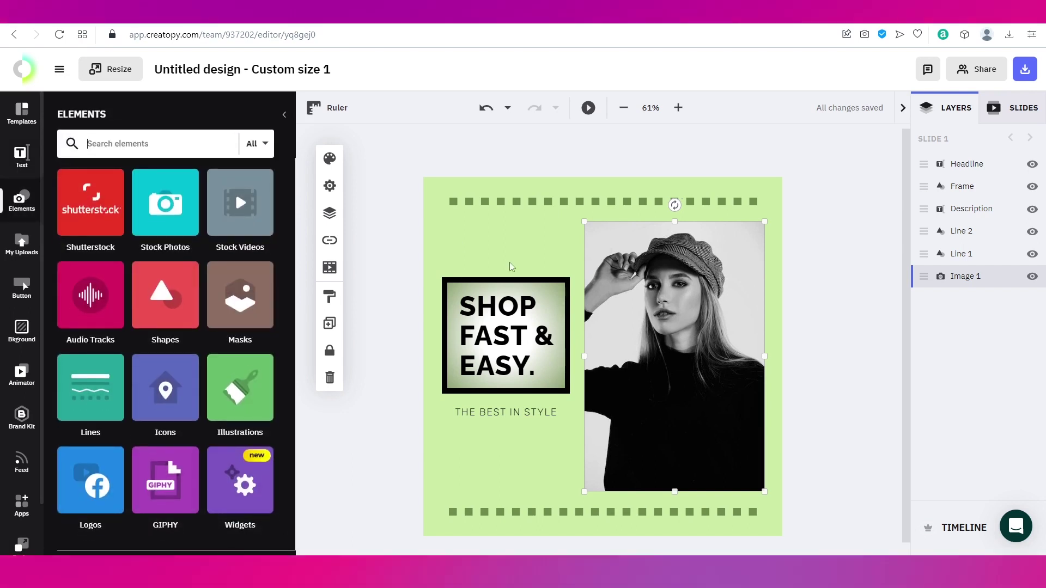
key(Delete)
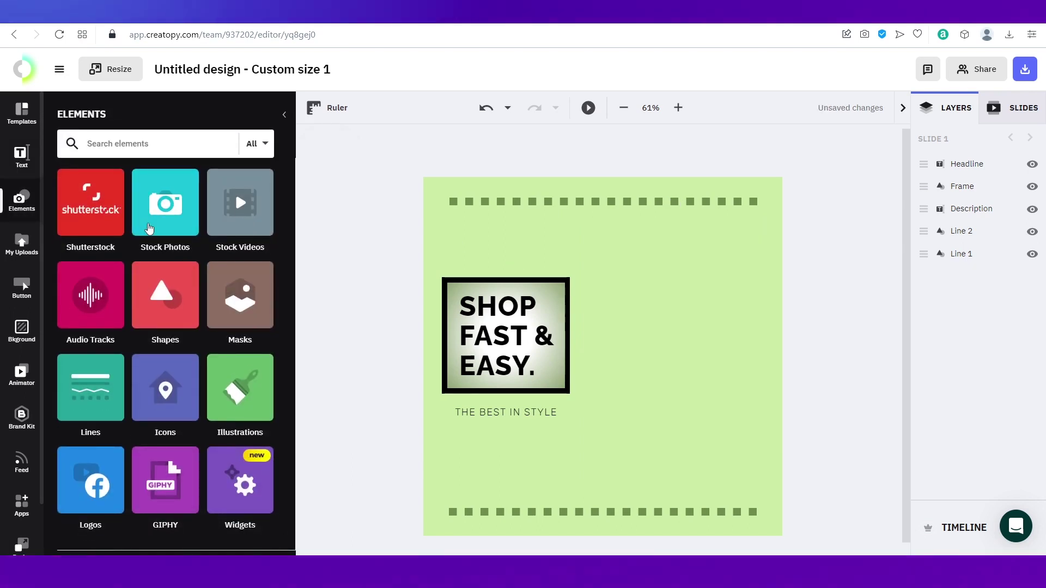
click(236, 321)
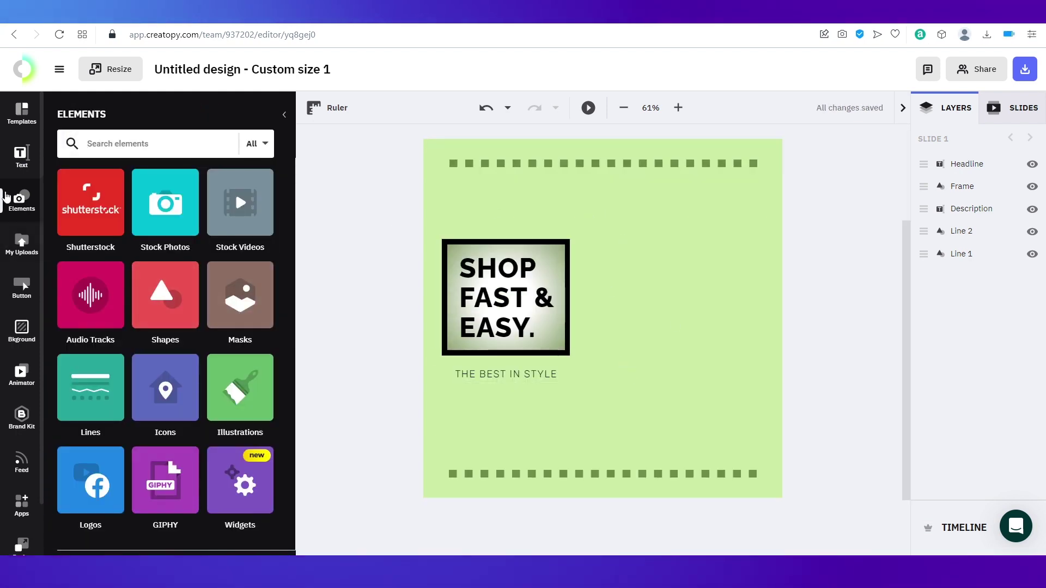
click(226, 311)
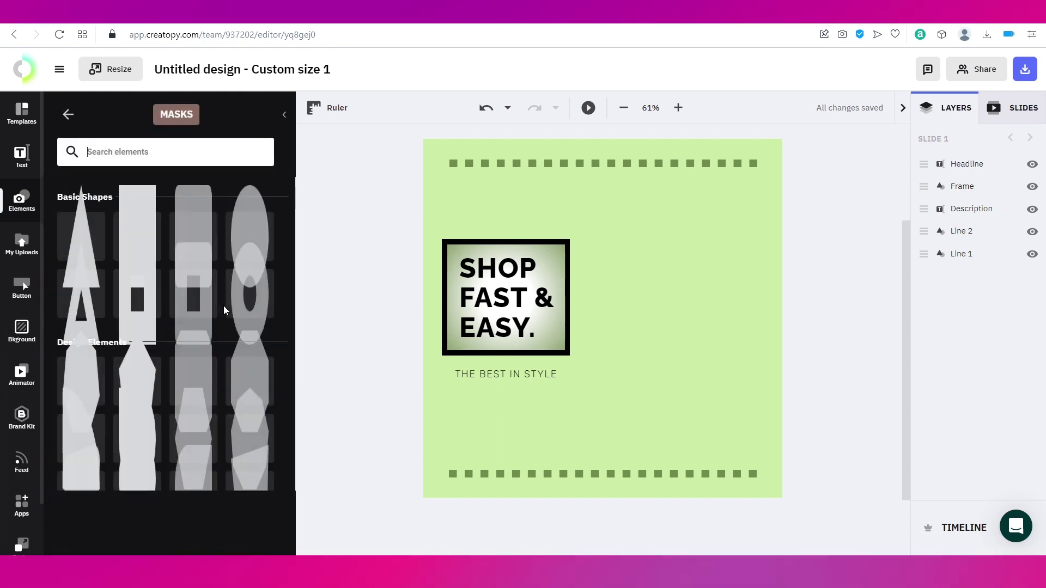
click(136, 216)
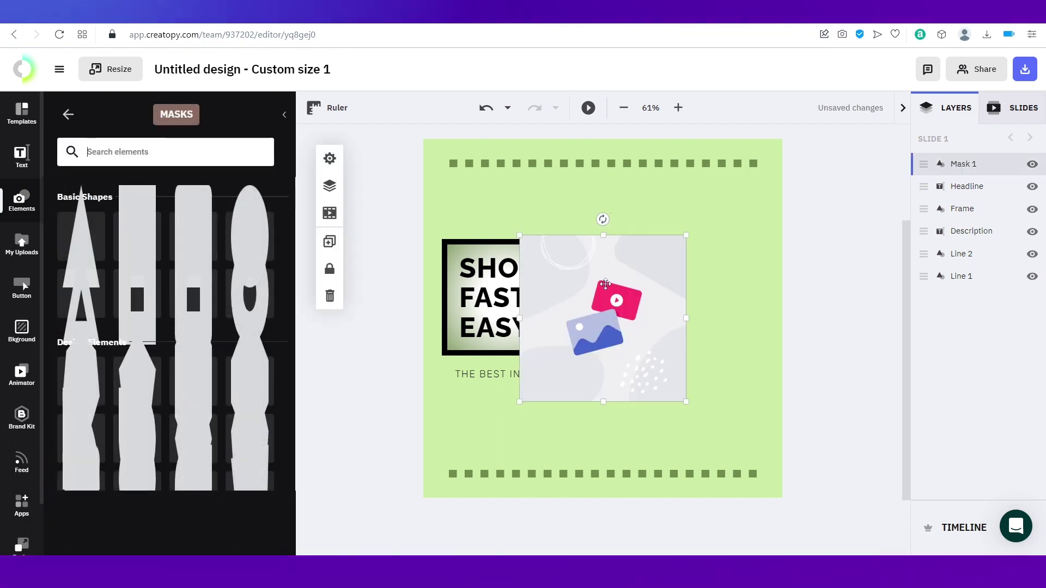
drag(609, 284, 679, 268)
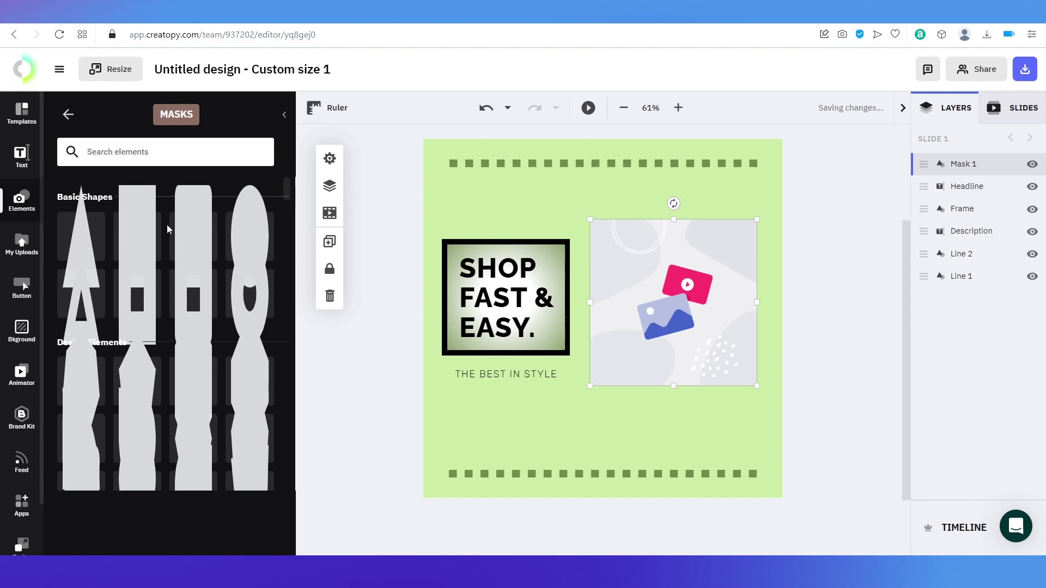
Drop a black-and-white 'fashion model' stock photo into the mask and stretch it taller
click(21, 202)
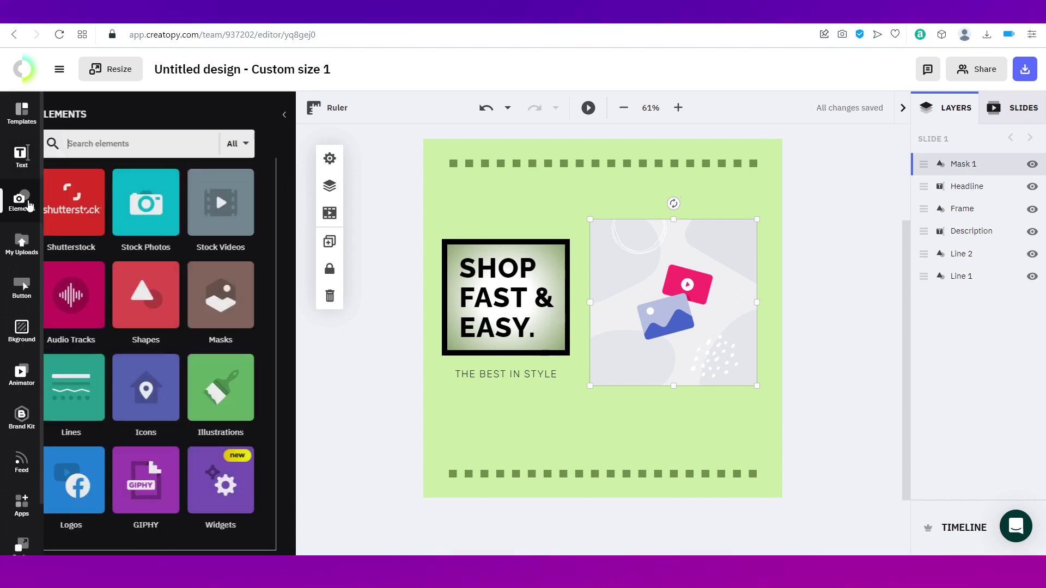
click(145, 213)
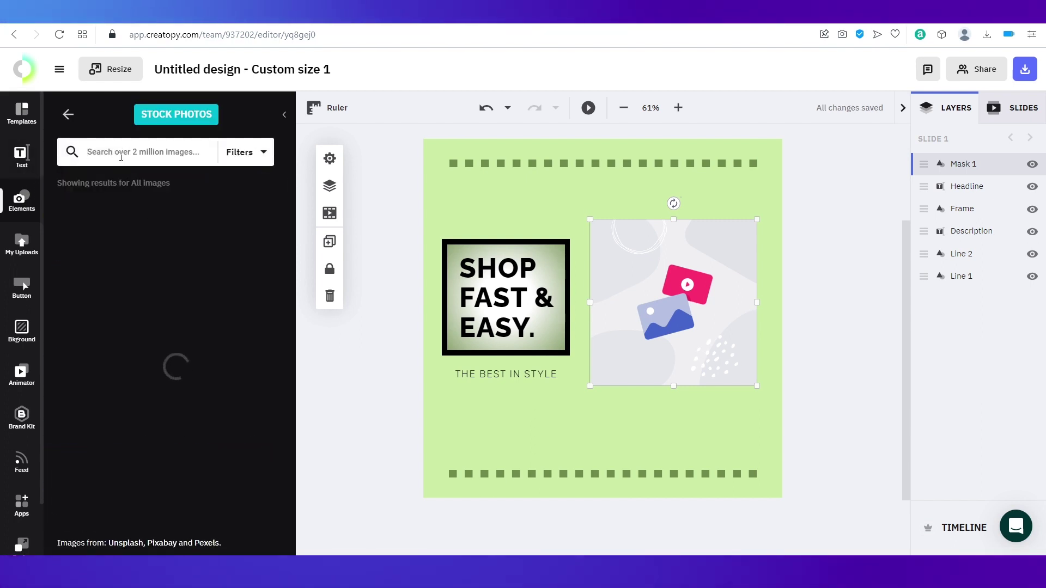
click(121, 156)
text(fashion m)
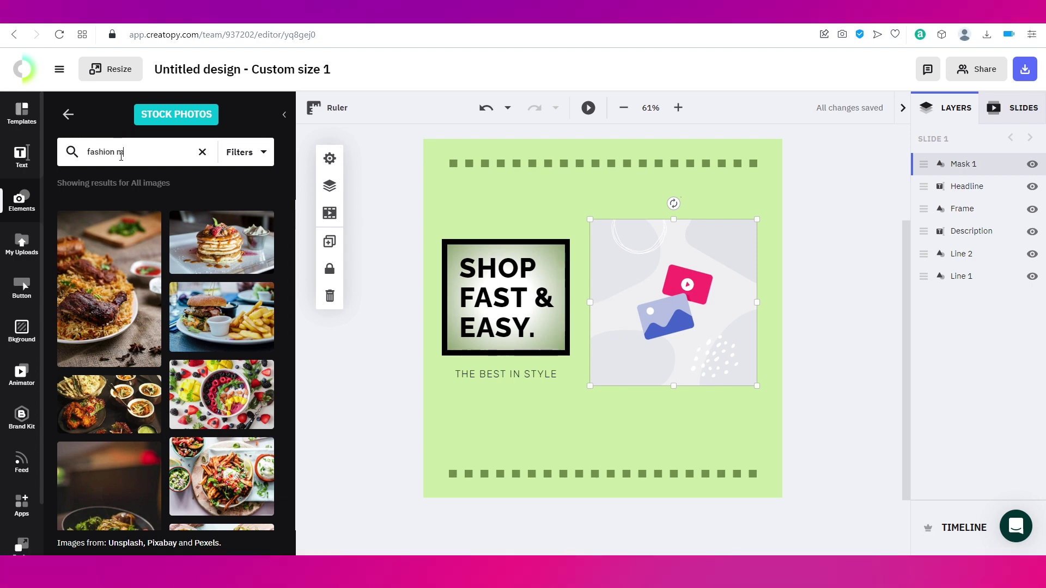
text(odel)
key(Return)
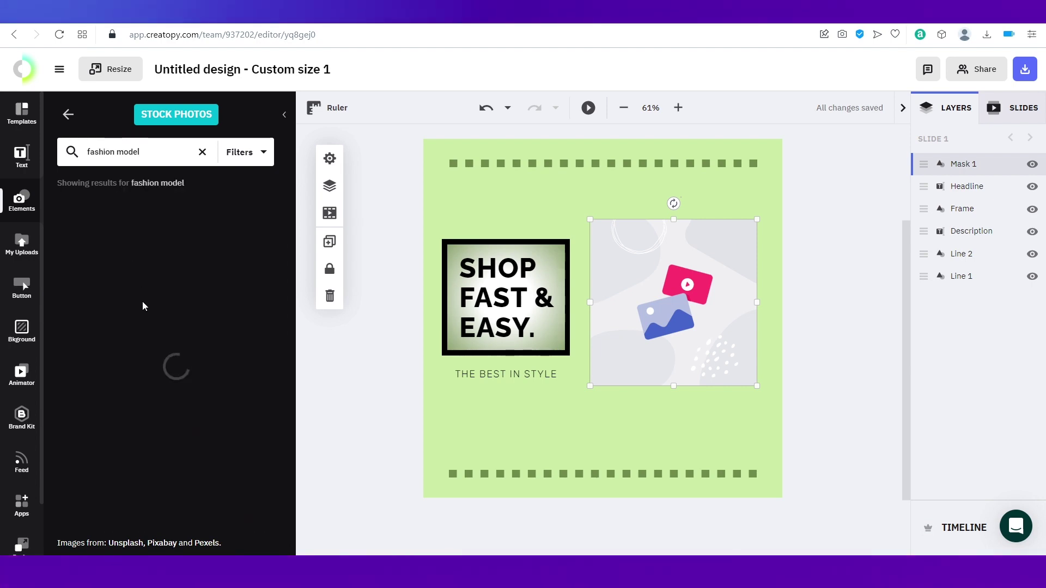
scroll(143, 306, down, 5)
scroll(143, 308, up, 1)
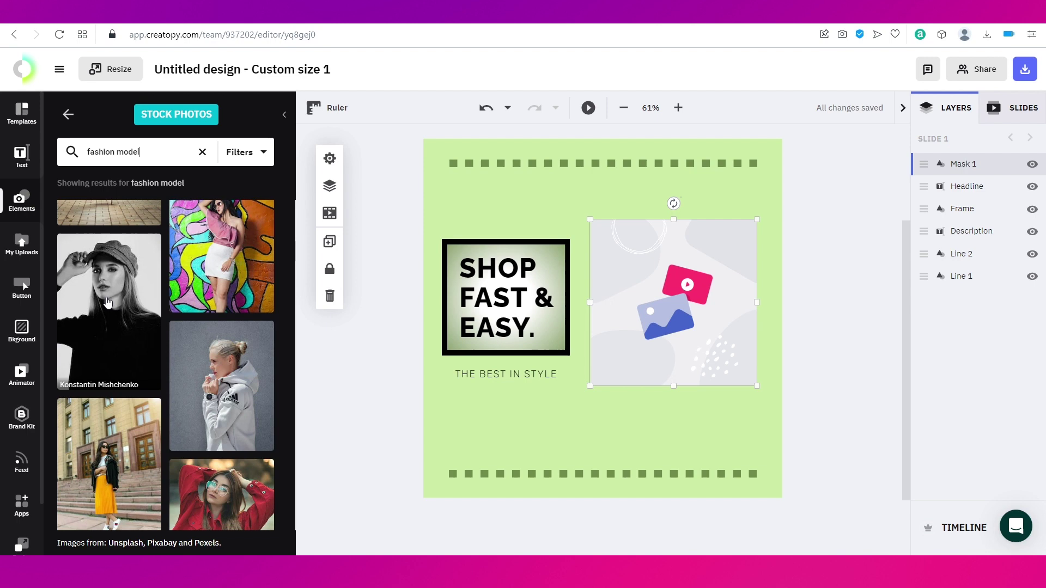
drag(107, 303, 665, 298)
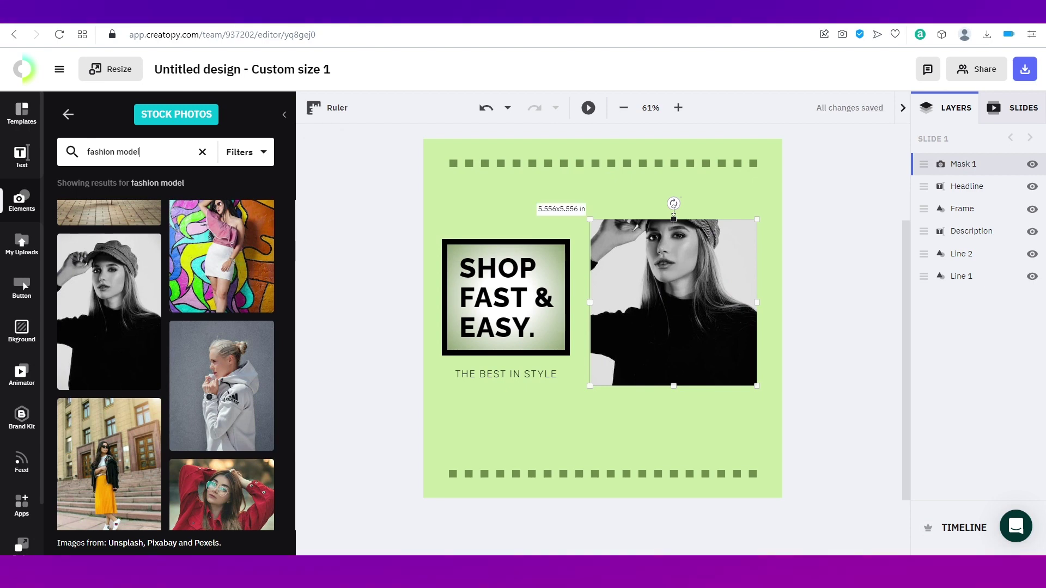
drag(673, 157, 673, 175)
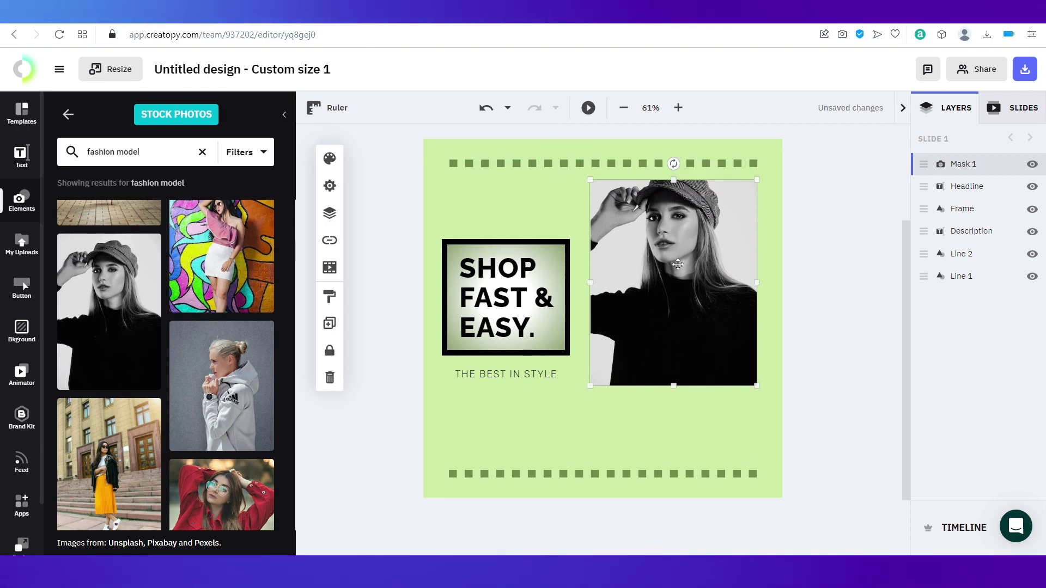
drag(675, 316, 674, 351)
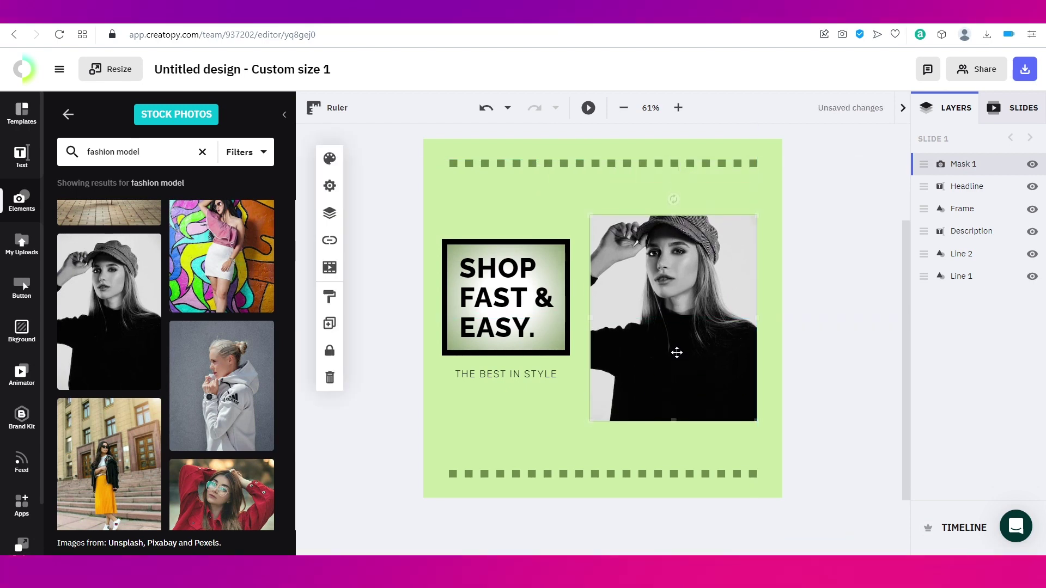
Set the model photo's blend mode to Multiply, after trying Lighten and Hard Light
click(394, 353)
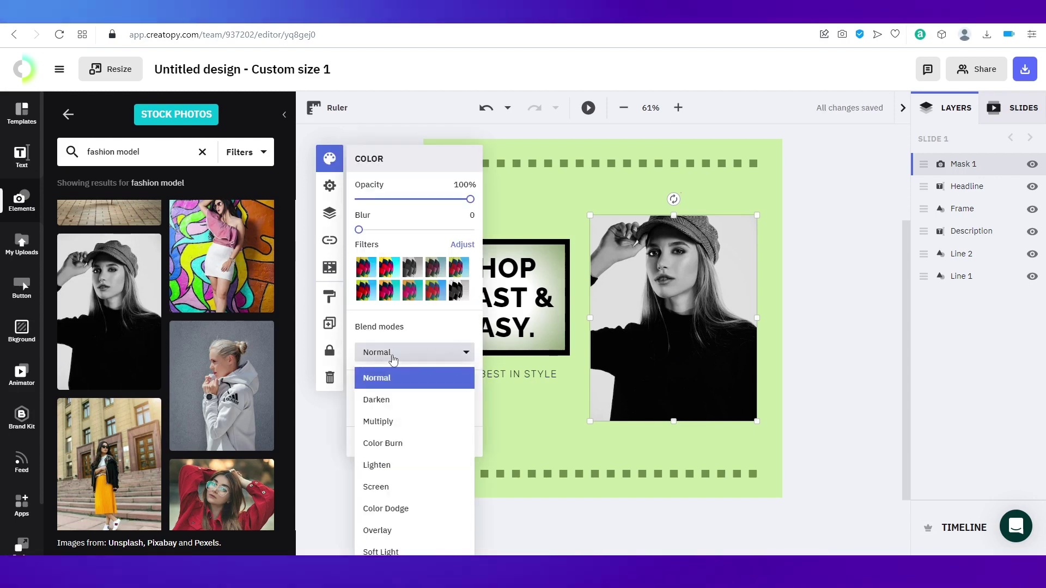
click(388, 422)
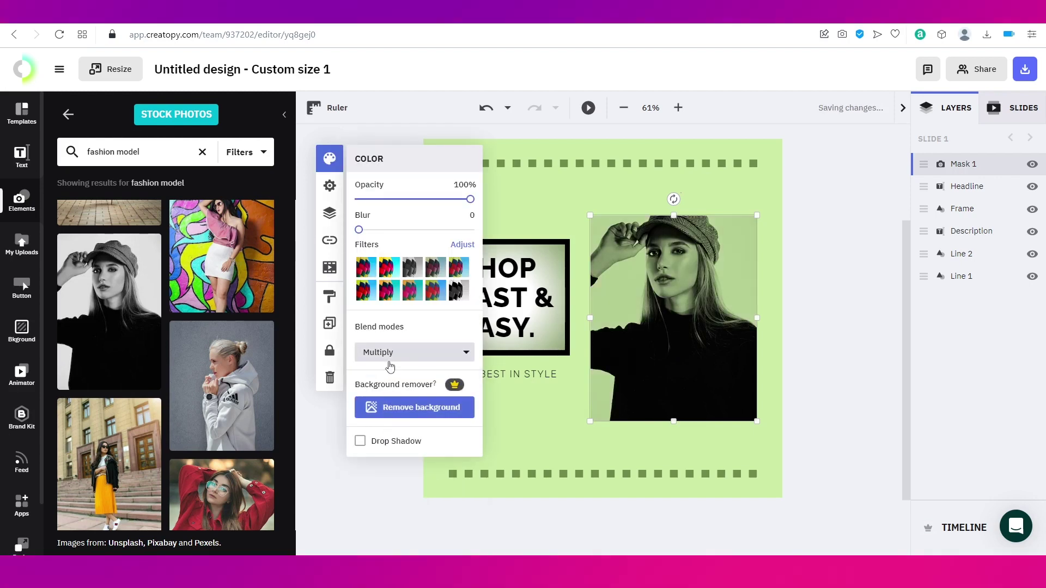
click(390, 353)
click(401, 428)
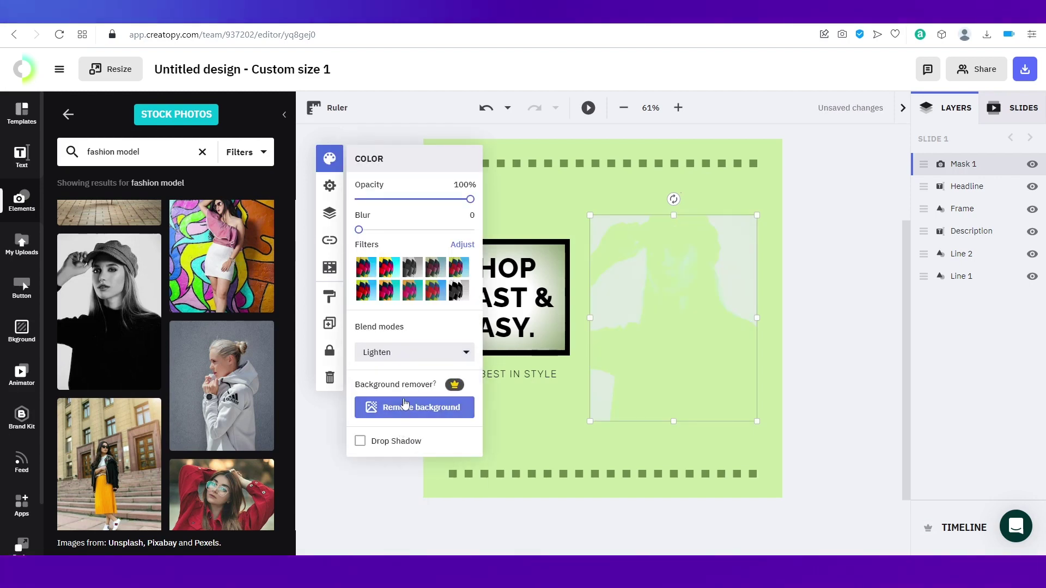
click(401, 352)
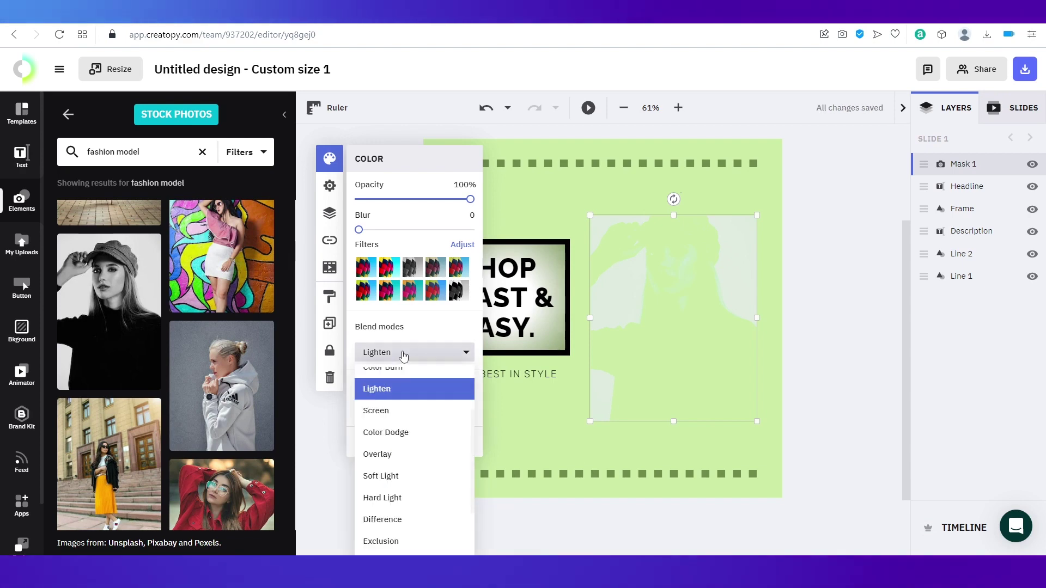
click(404, 497)
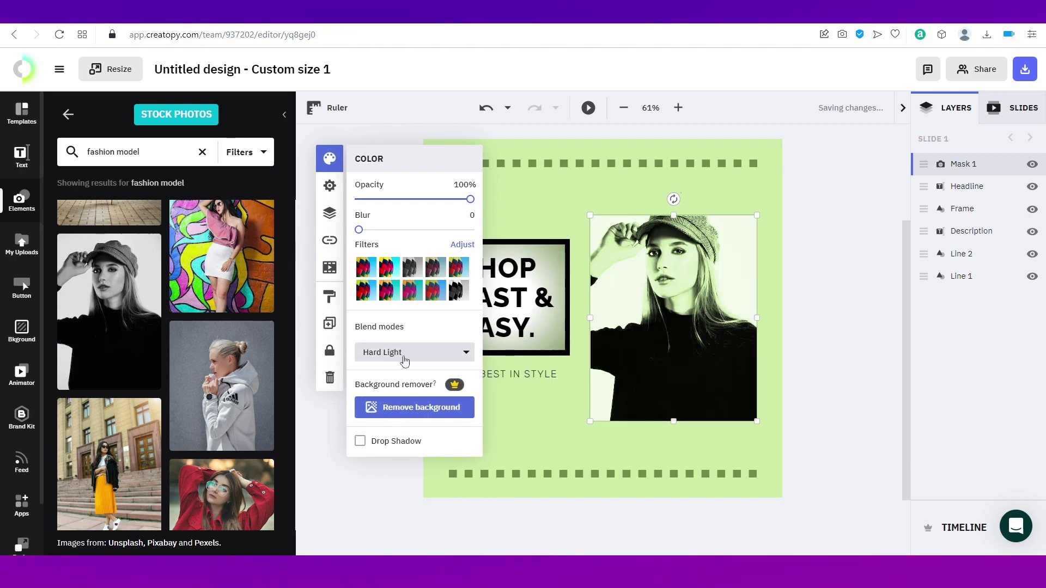
click(404, 354)
key(ctrl+z)
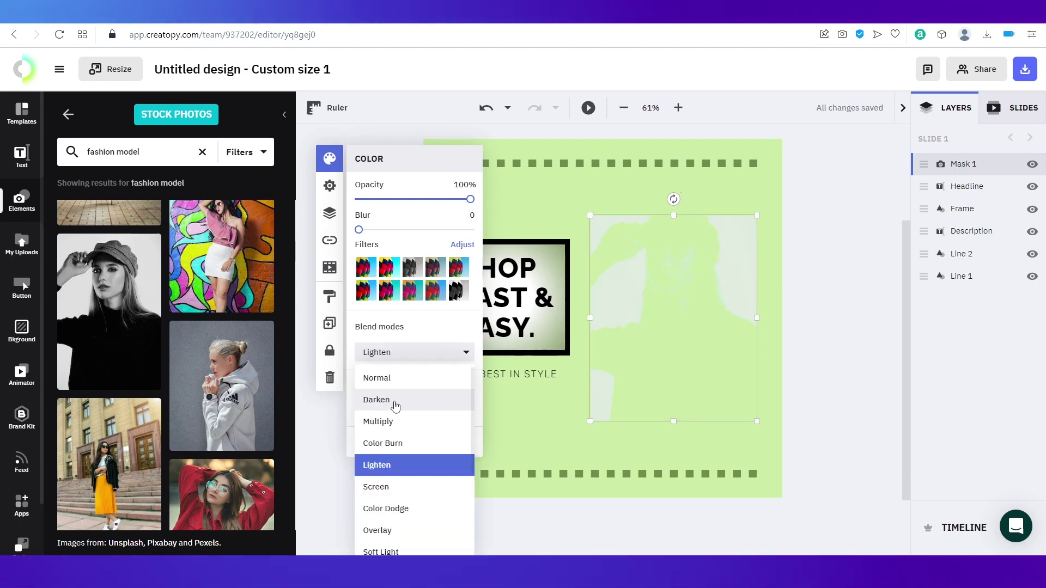
click(380, 420)
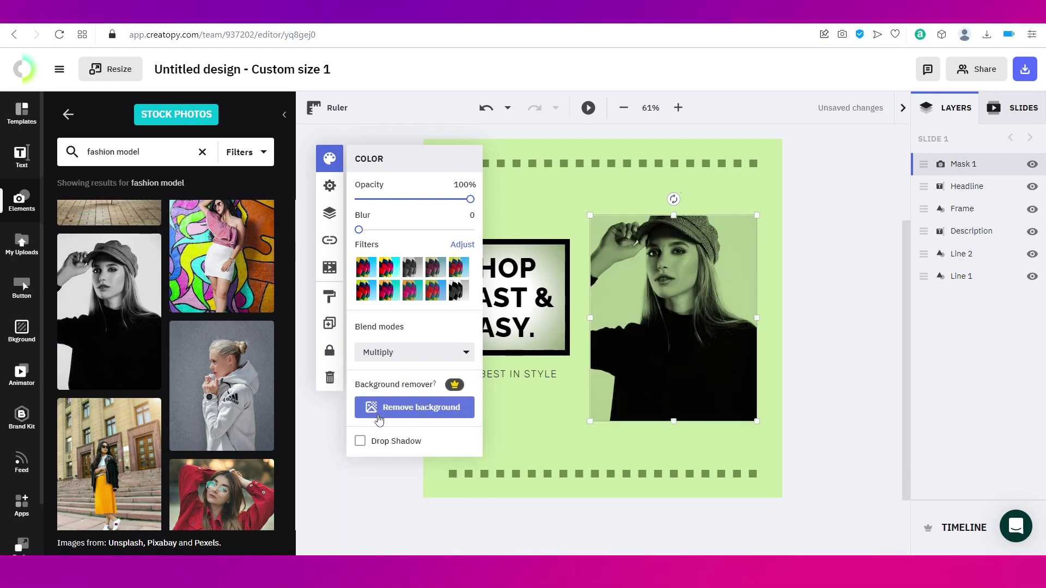
click(813, 377)
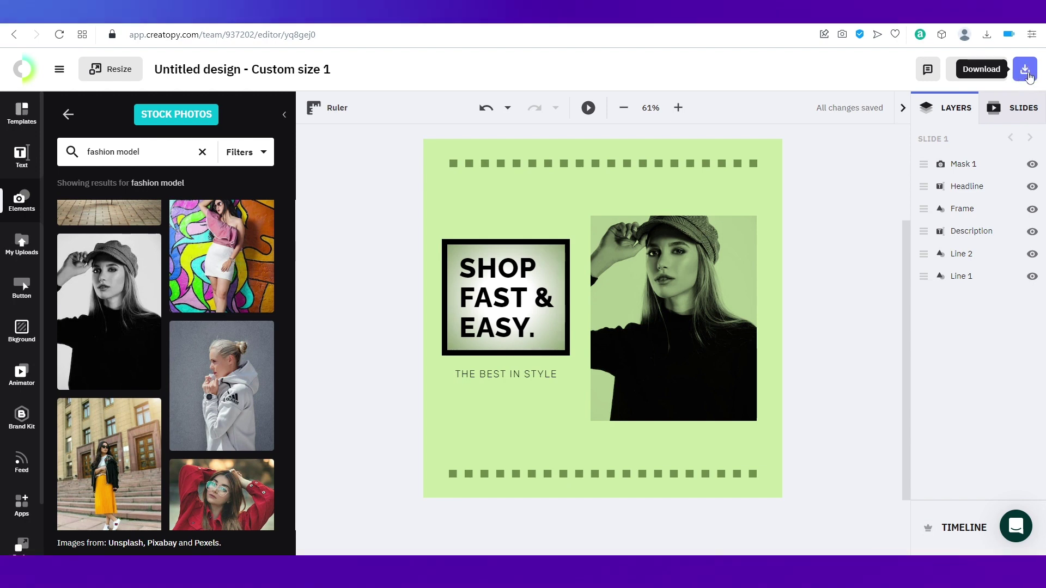
Download the ad as a JPG with the Medium Quality (80%) preset
click(1023, 72)
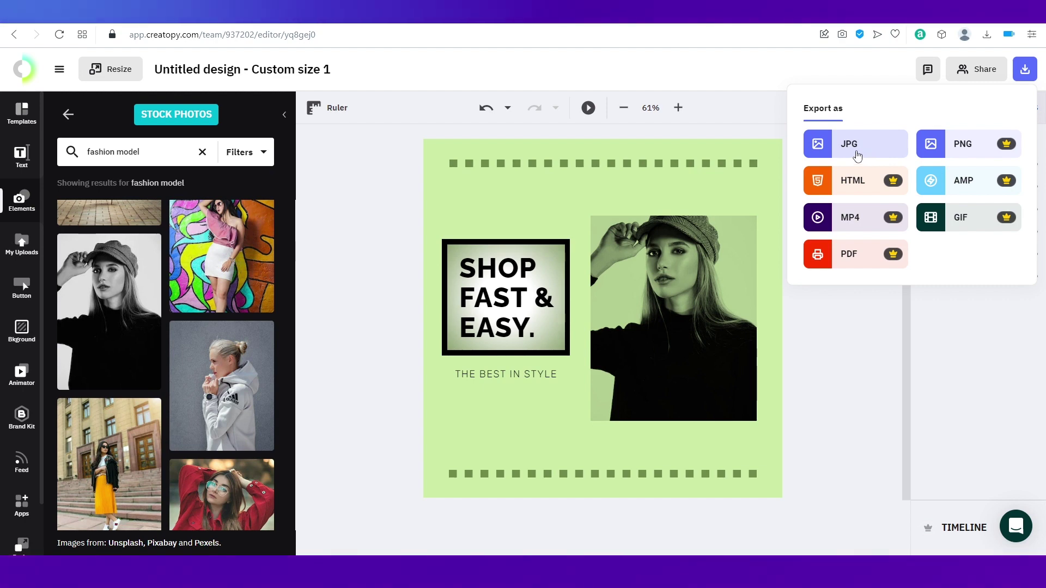
click(858, 157)
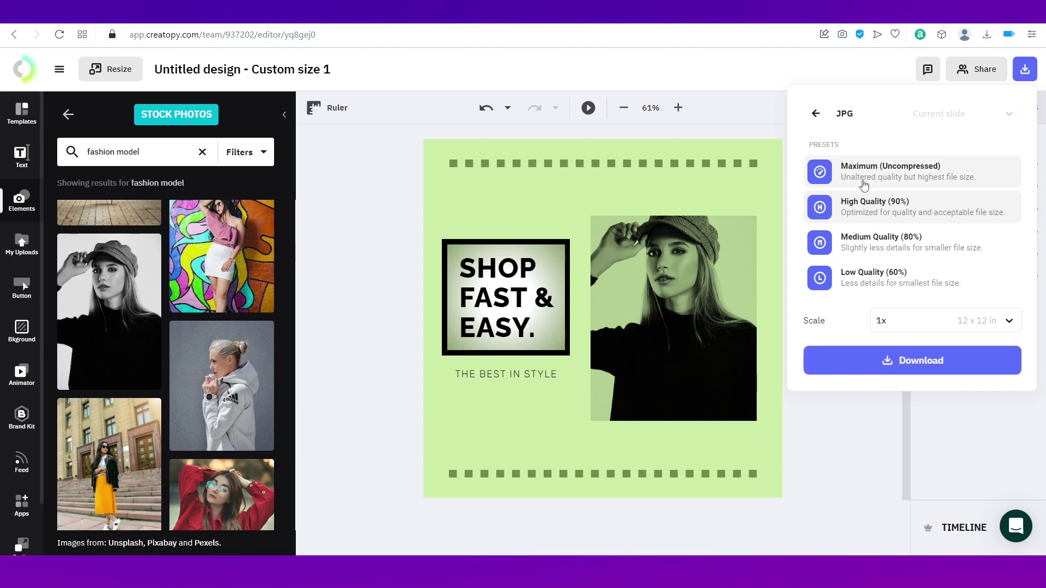
click(876, 243)
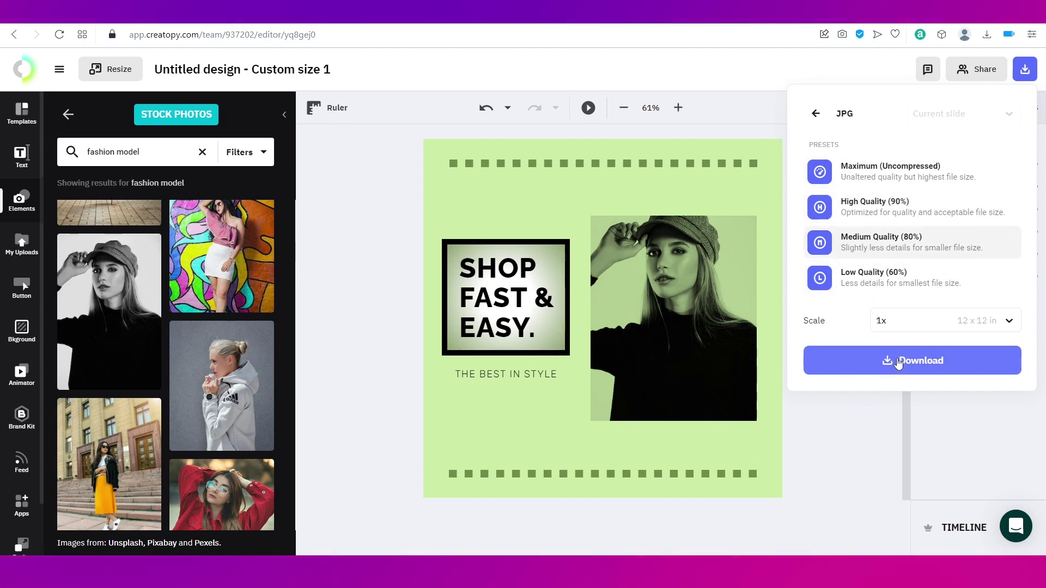
click(900, 362)
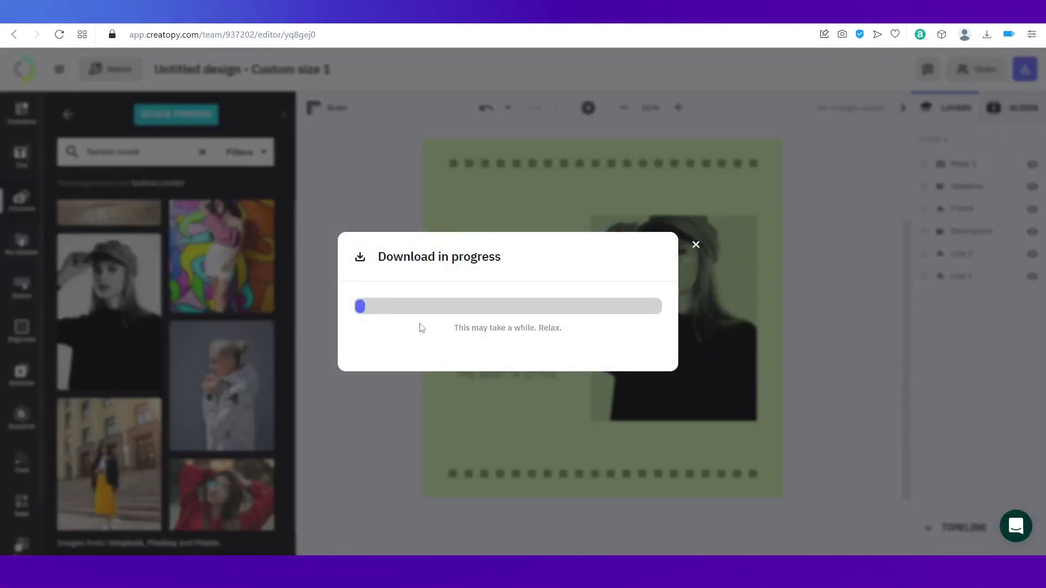